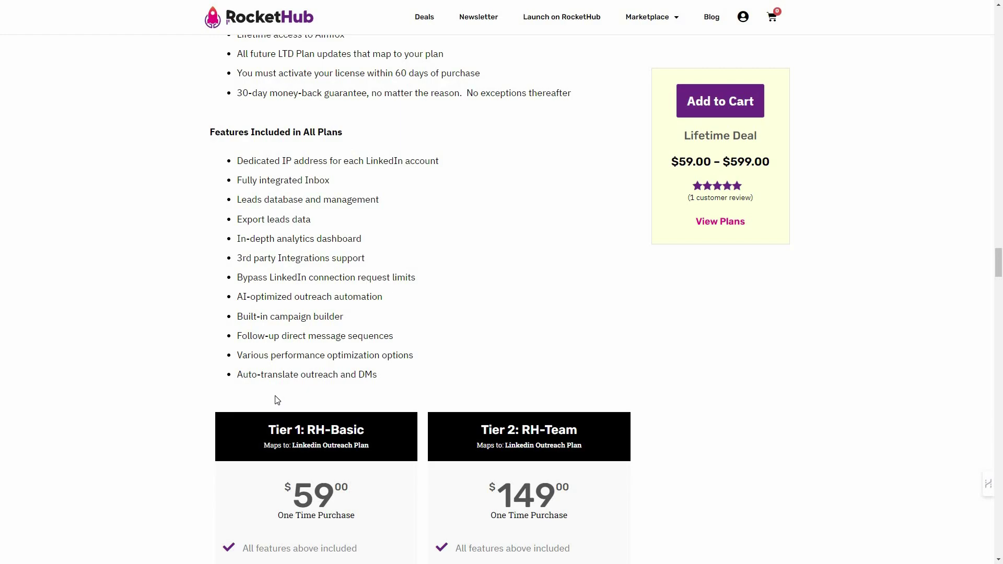
# Review the lifetime deal's four pricing tiers, comparing the prices, seats and users offered by each plan
pyautogui.scroll(-5, 656, 360)
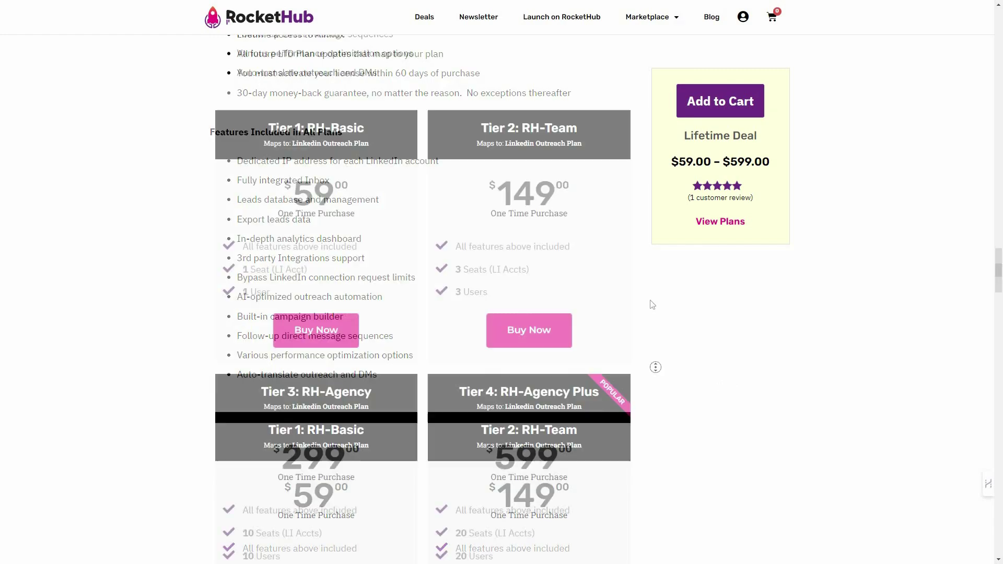
pyautogui.scroll(-1, 666, 355)
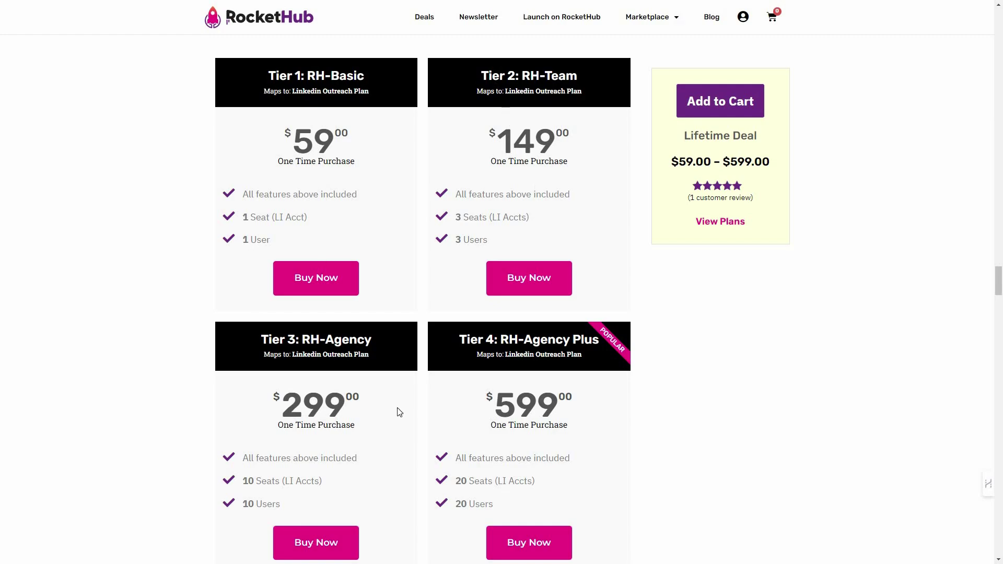
pyautogui.scroll(-1, 604, 340)
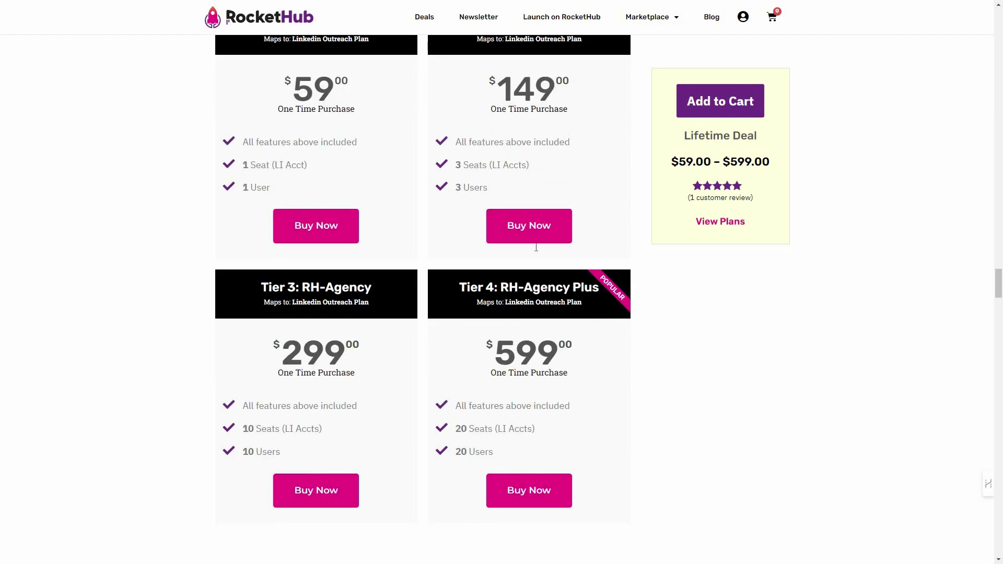
pyautogui.scroll(-1, 536, 247)
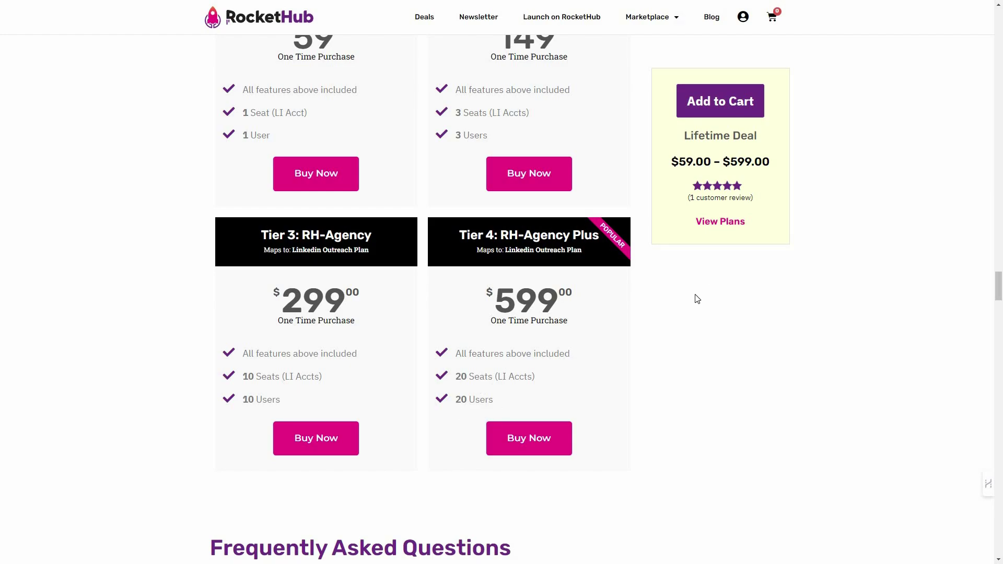
pyautogui.scroll(2, 697, 299)
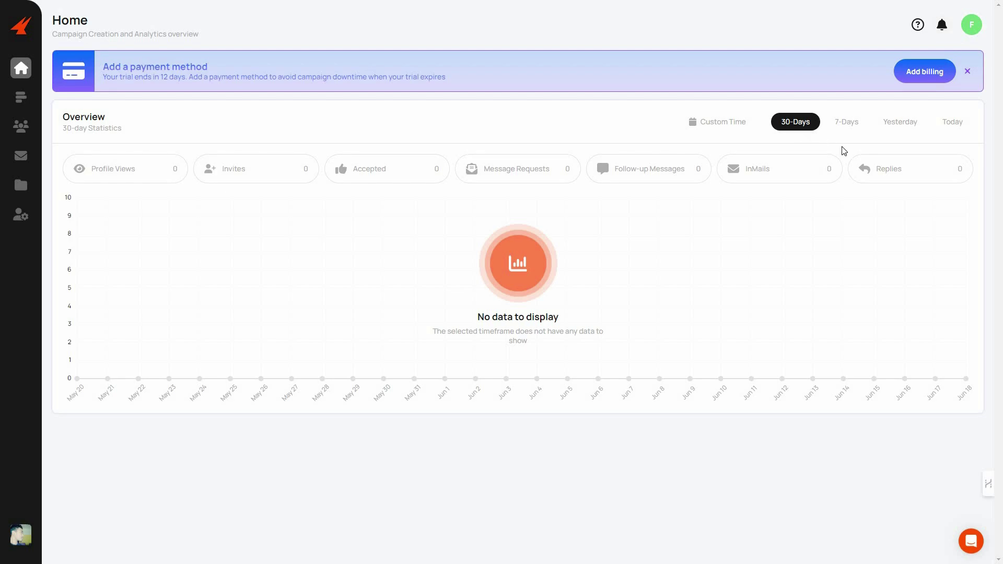
# In Aimfox, view the overview statistics for 7 days, yesterday and today, and check the custom date range option
pyautogui.click(845, 127)
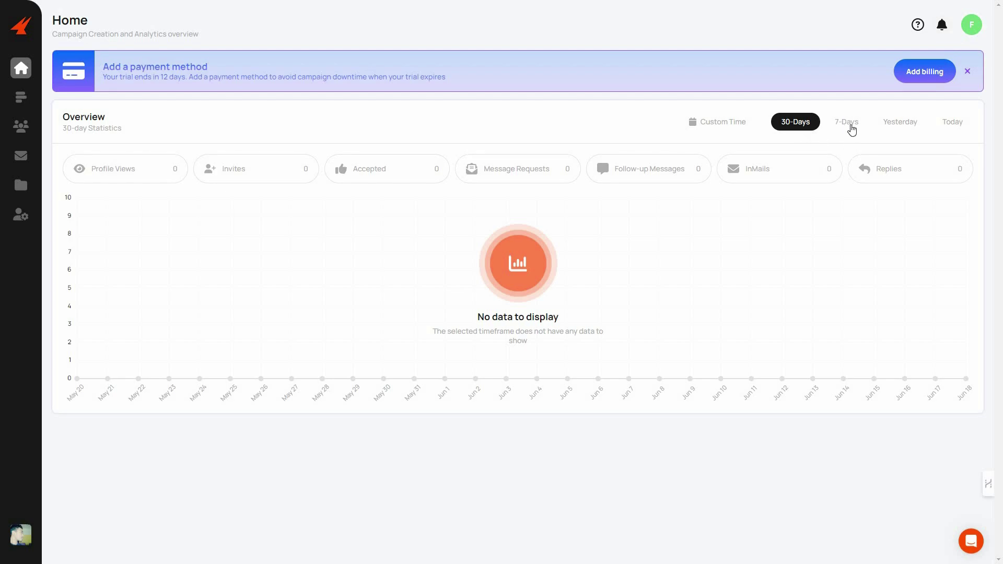
pyautogui.click(901, 122)
pyautogui.click(950, 128)
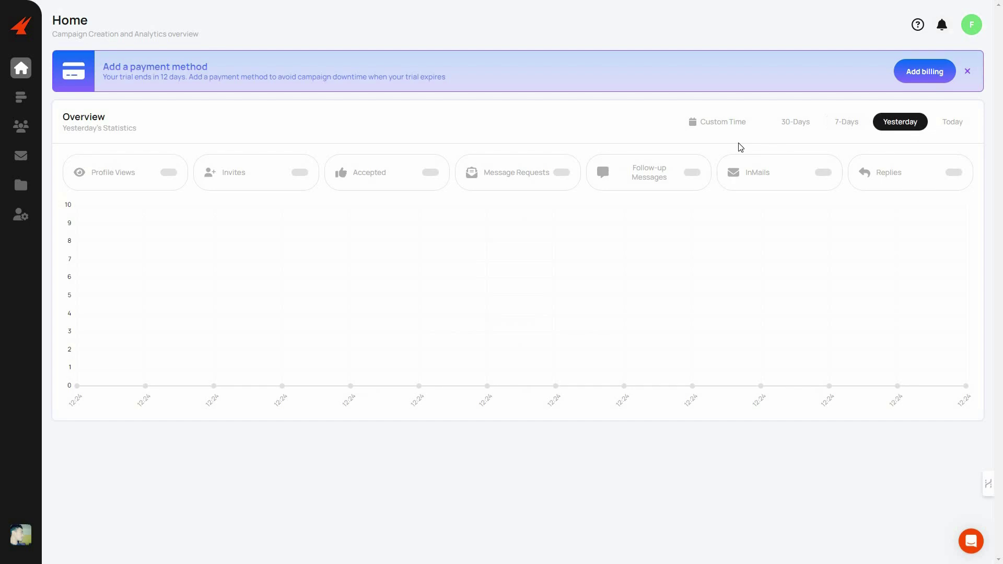
pyautogui.click(704, 127)
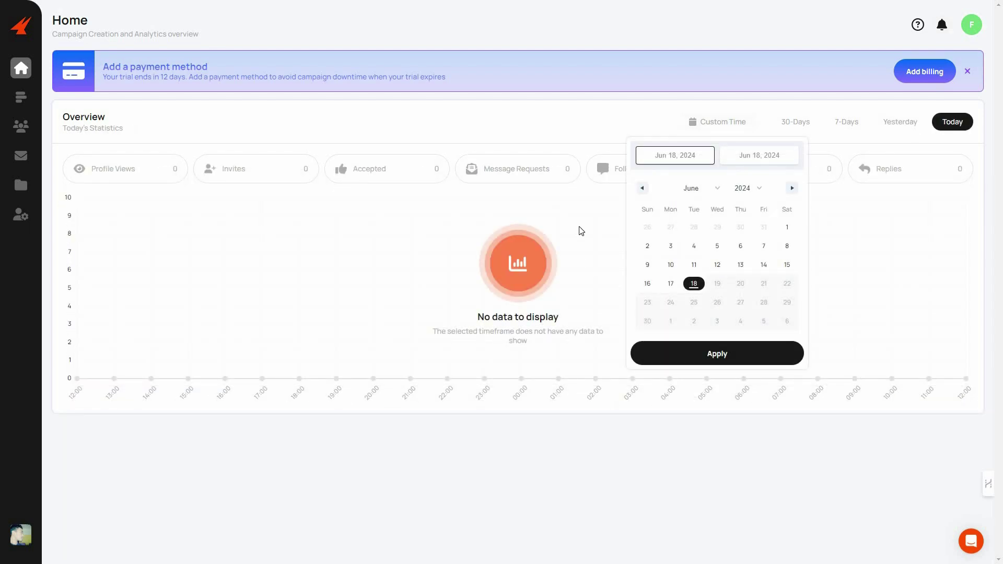
pyautogui.click(583, 233)
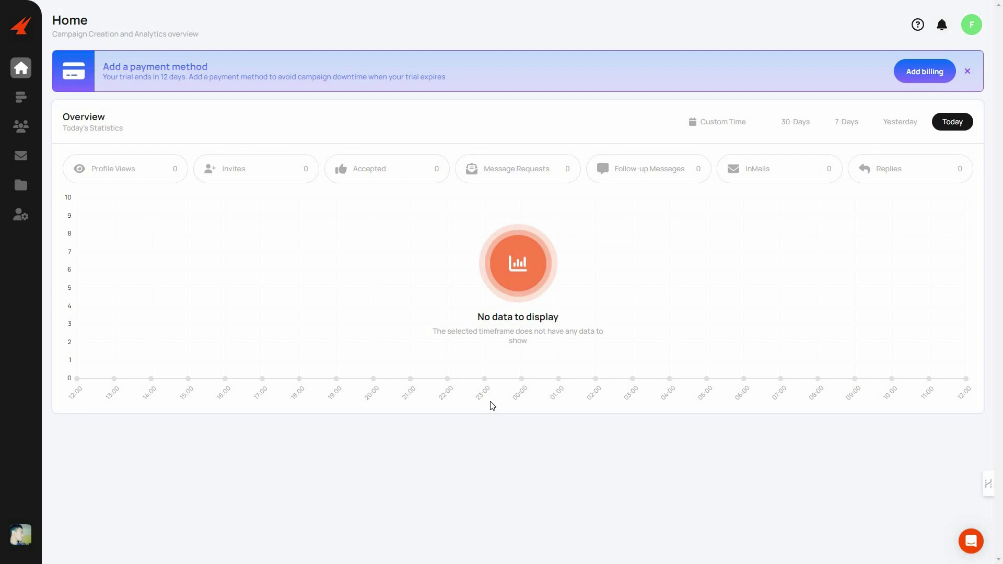
# Start a new Search Campaign from the campaigns list, keeping the default name Search Campaign #2
pyautogui.click(23, 102)
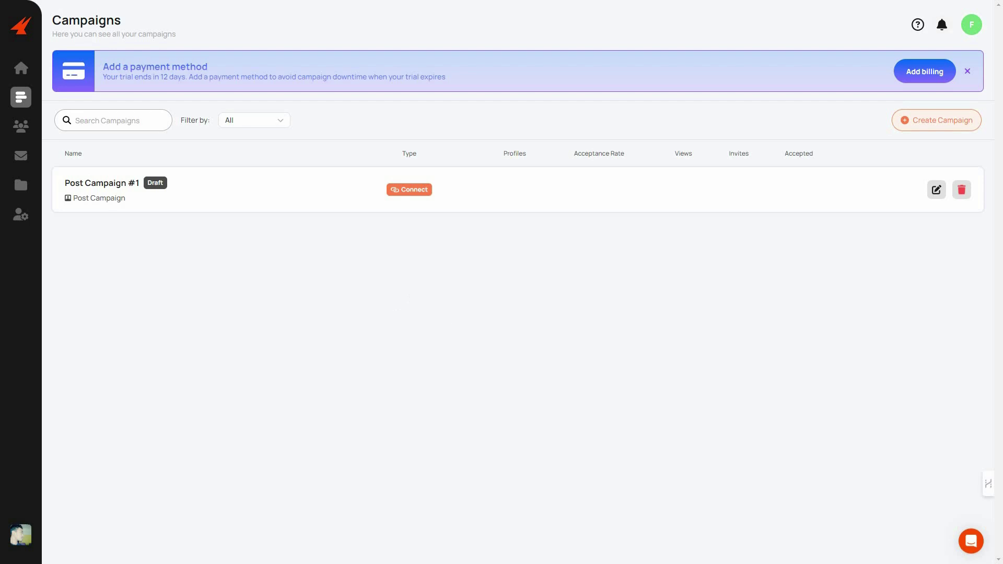
pyautogui.click(942, 120)
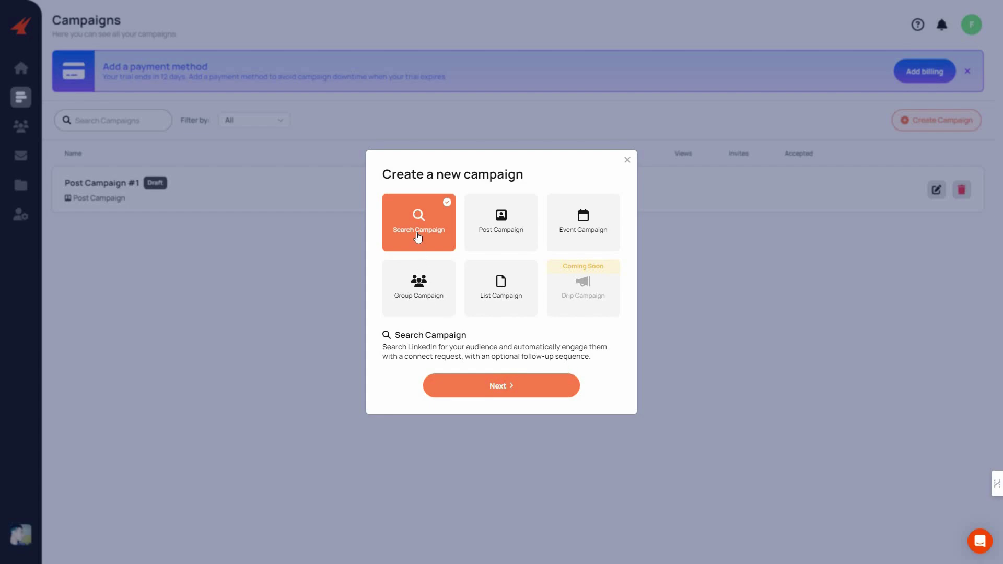
pyautogui.click(504, 384)
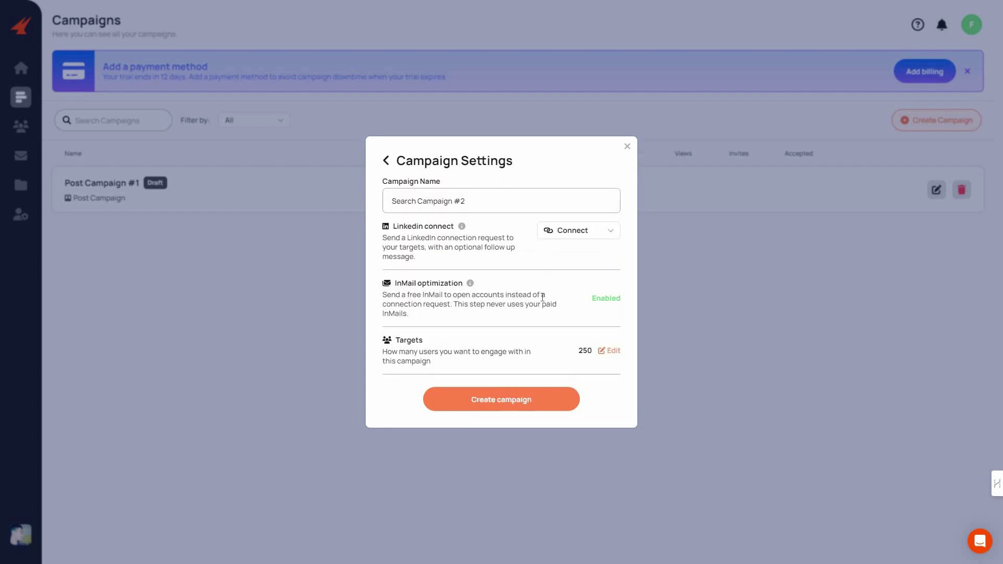
pyautogui.click(502, 201)
pyautogui.click(549, 248)
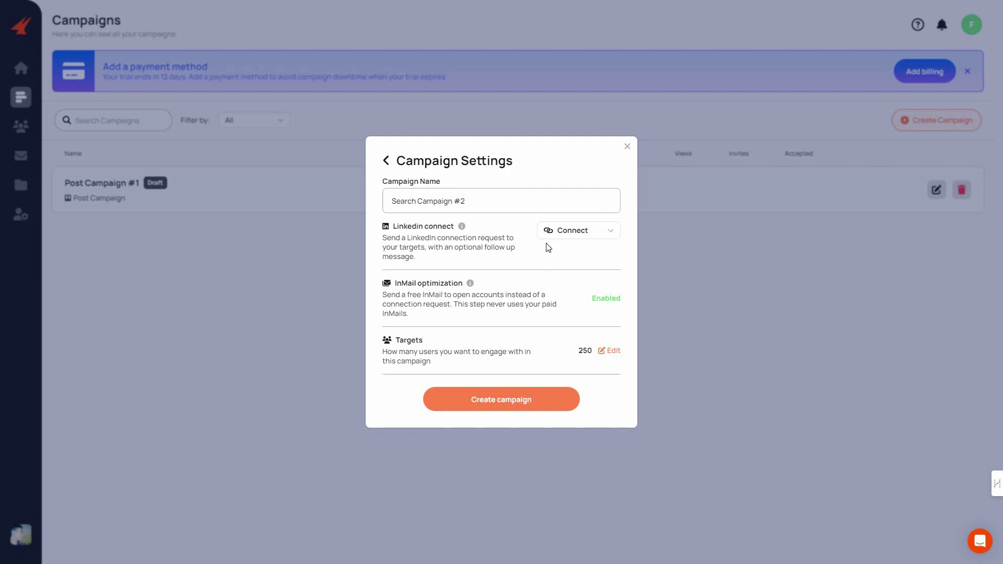
# Switch the campaign's LinkedIn connect setting to Off and restore it to Connect
pyautogui.click(573, 232)
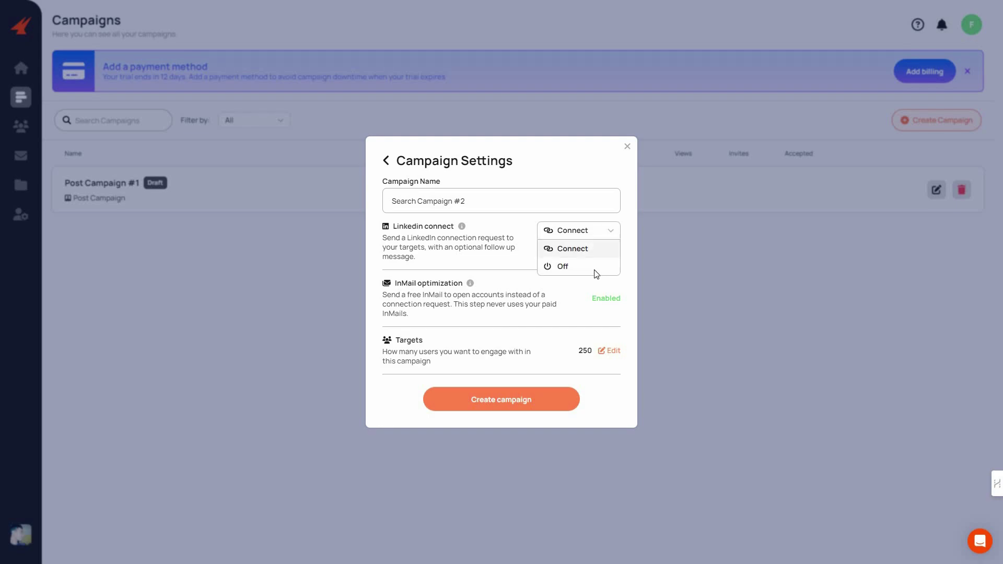
pyautogui.click(567, 263)
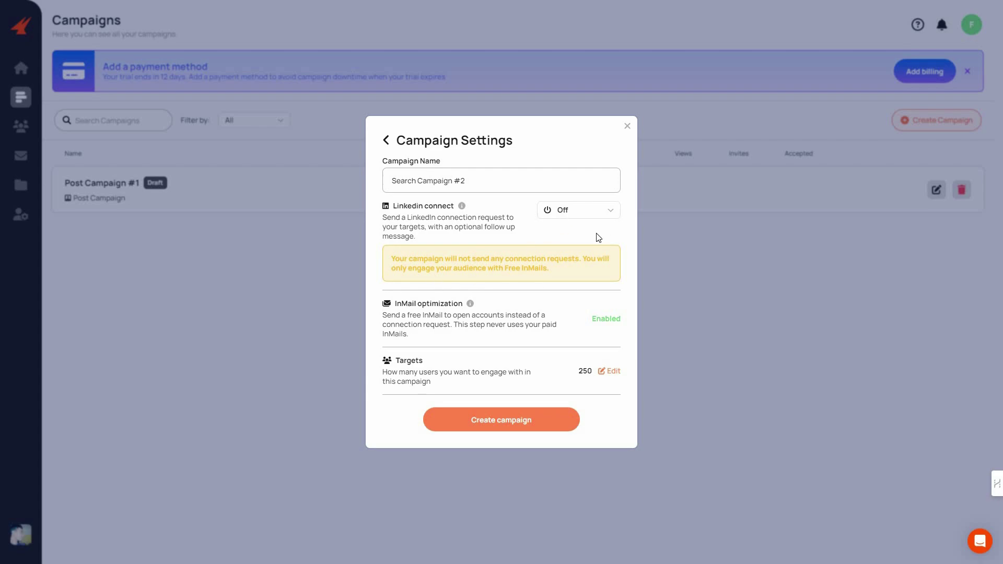
pyautogui.click(570, 214)
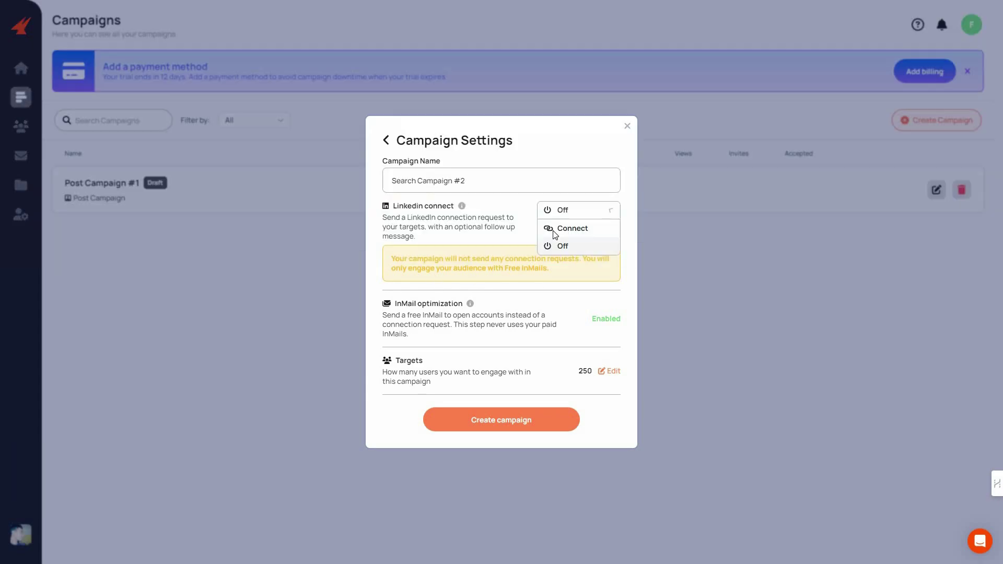
pyautogui.click(598, 234)
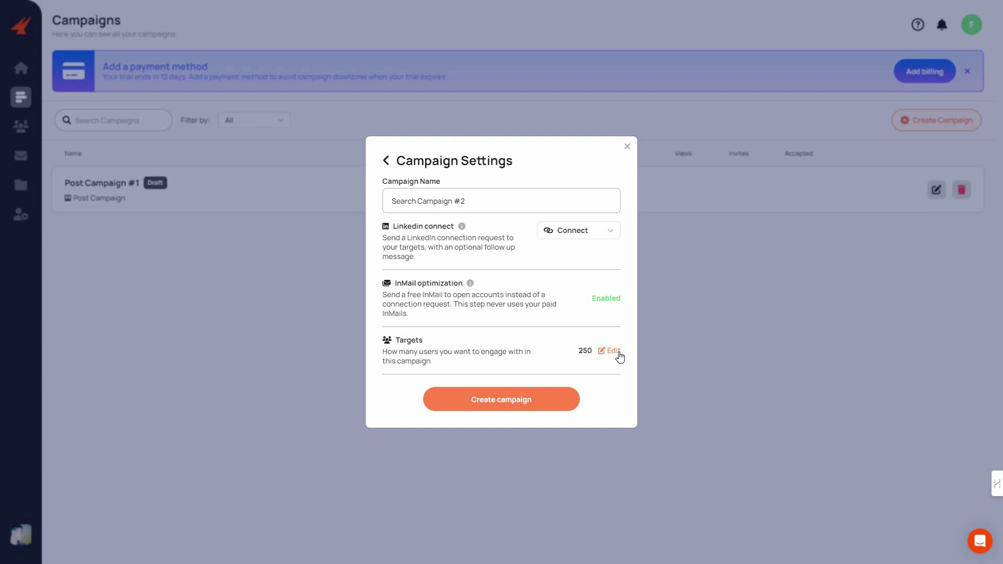
# Set the campaign's number of targets to 10 and create the campaign
pyautogui.click(576, 351)
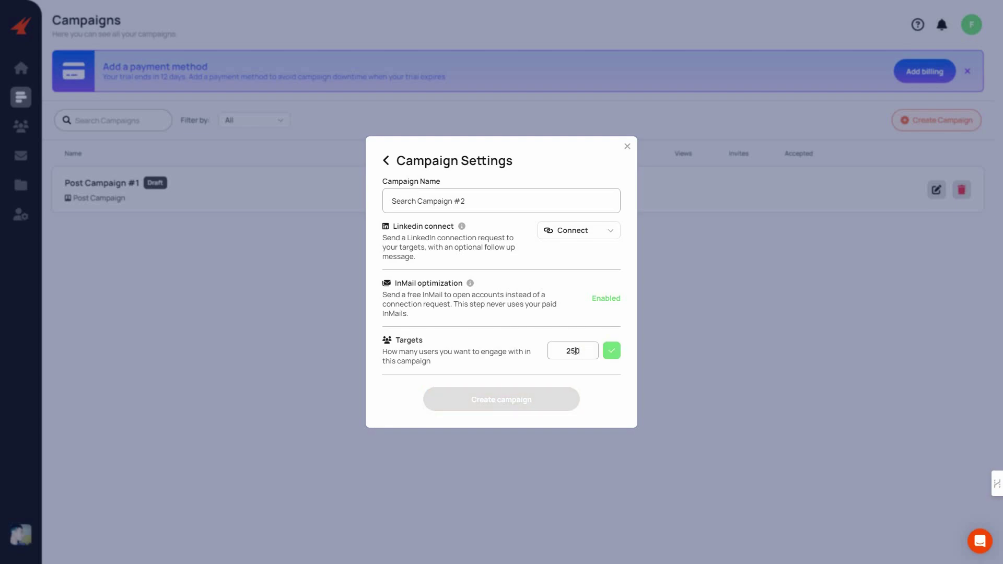
pyautogui.doubleClick(576, 351)
pyautogui.write('10')
pyautogui.press('Return')
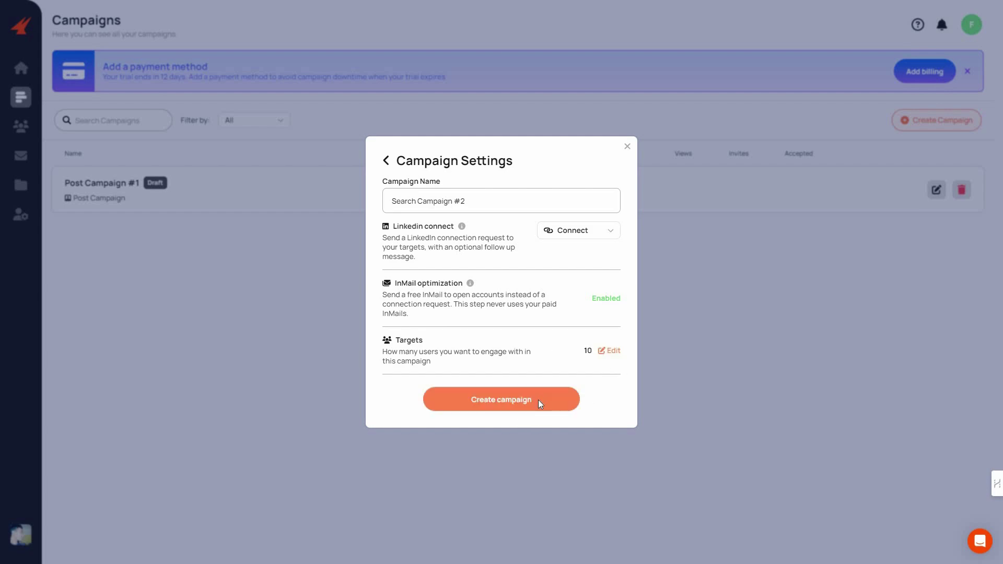
pyautogui.click(538, 400)
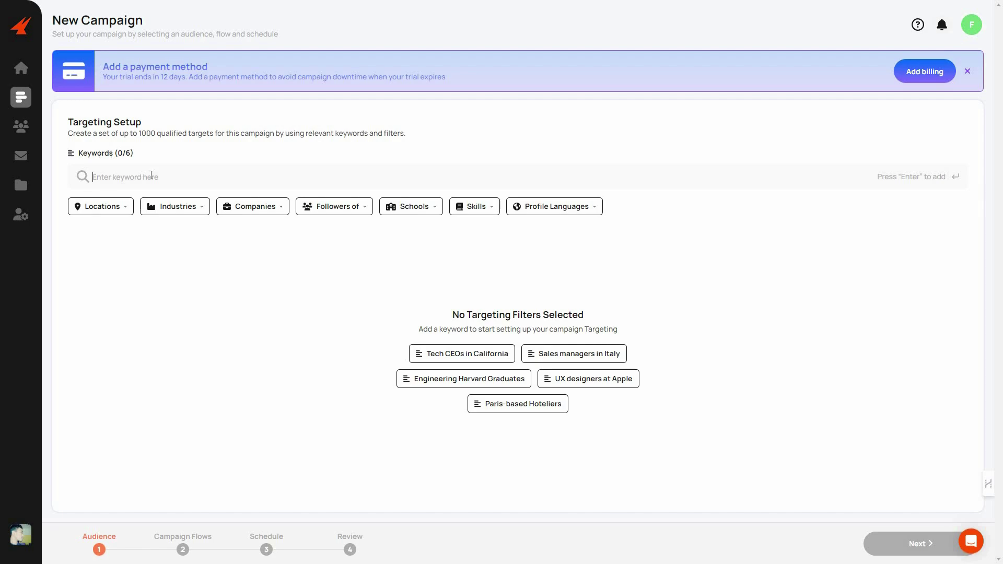
# Filter the campaign audience by the location United States and the industry Professional Services
pyautogui.click(103, 209)
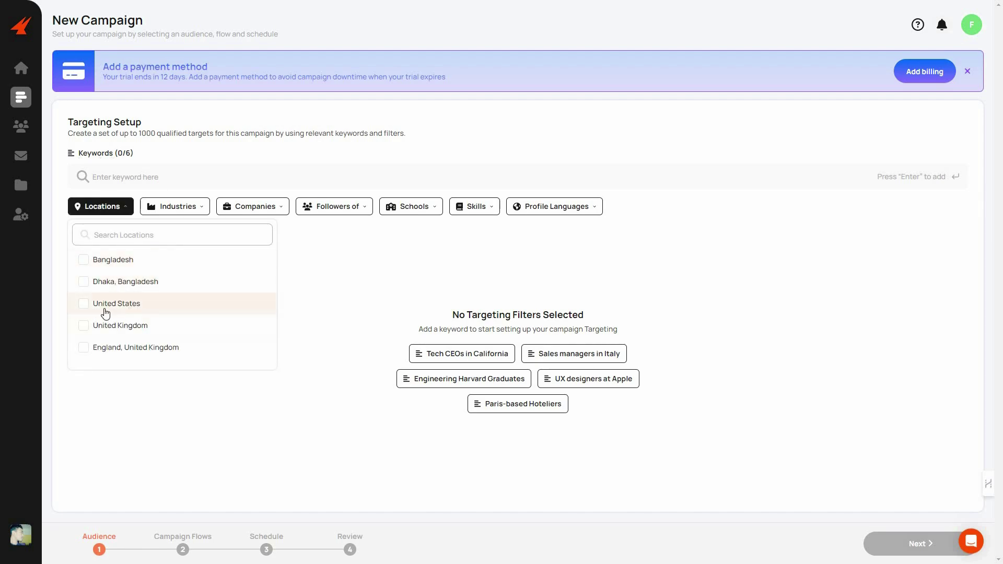
pyautogui.click(105, 314)
pyautogui.click(307, 268)
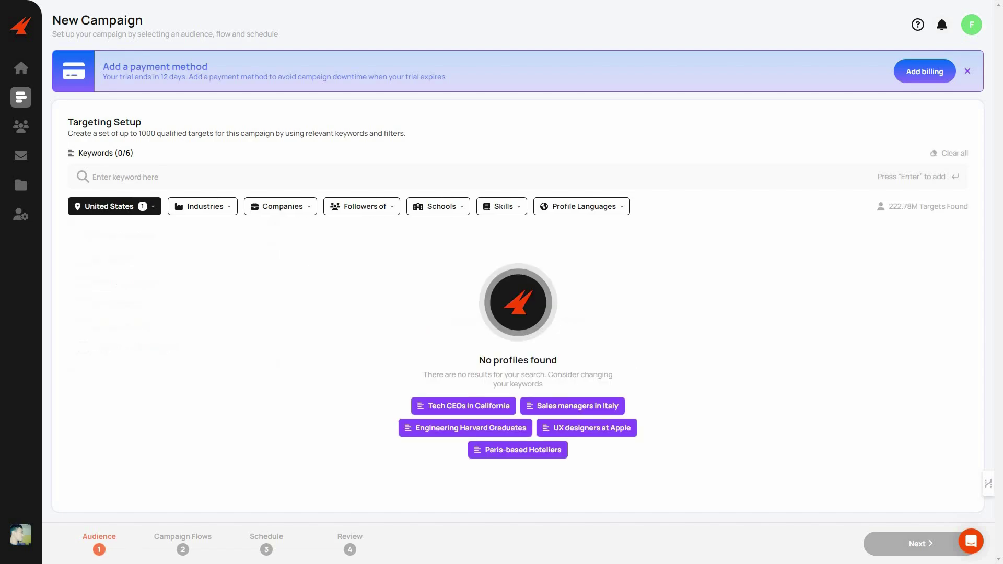
pyautogui.click(215, 209)
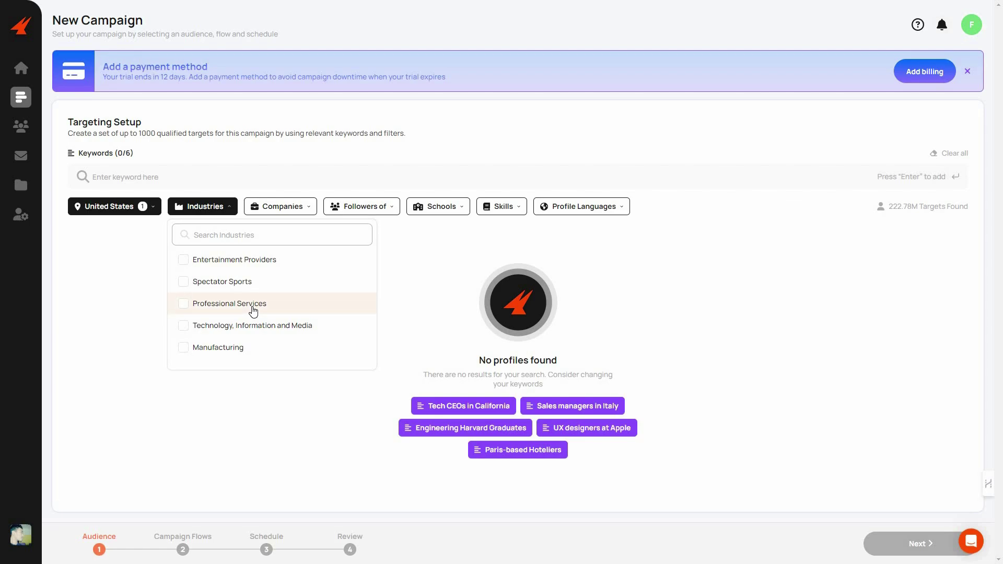
pyautogui.click(230, 303)
pyautogui.click(385, 231)
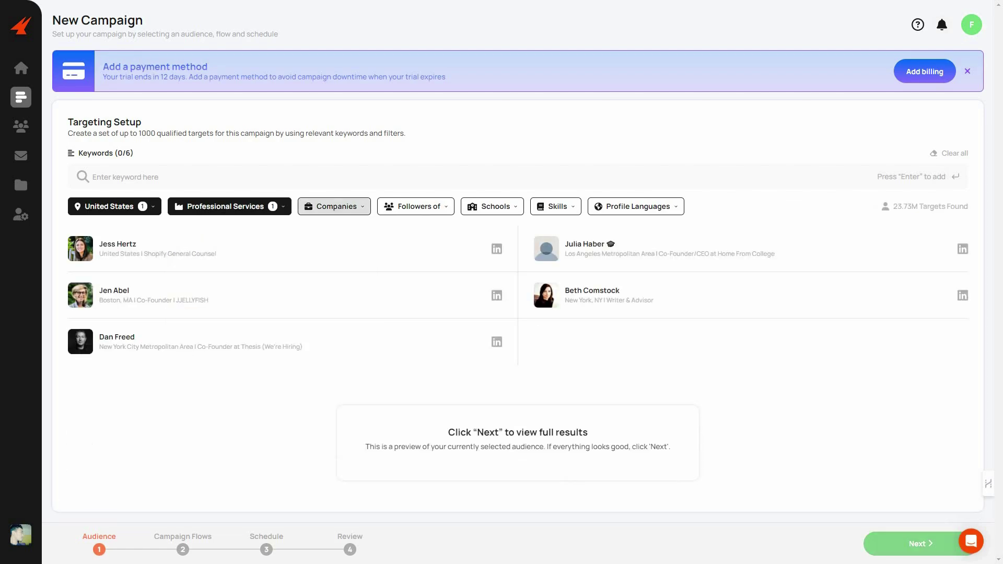
# Examine the targeting options for current and past companies, followed accounts and schools without selecting any
pyautogui.click(348, 217)
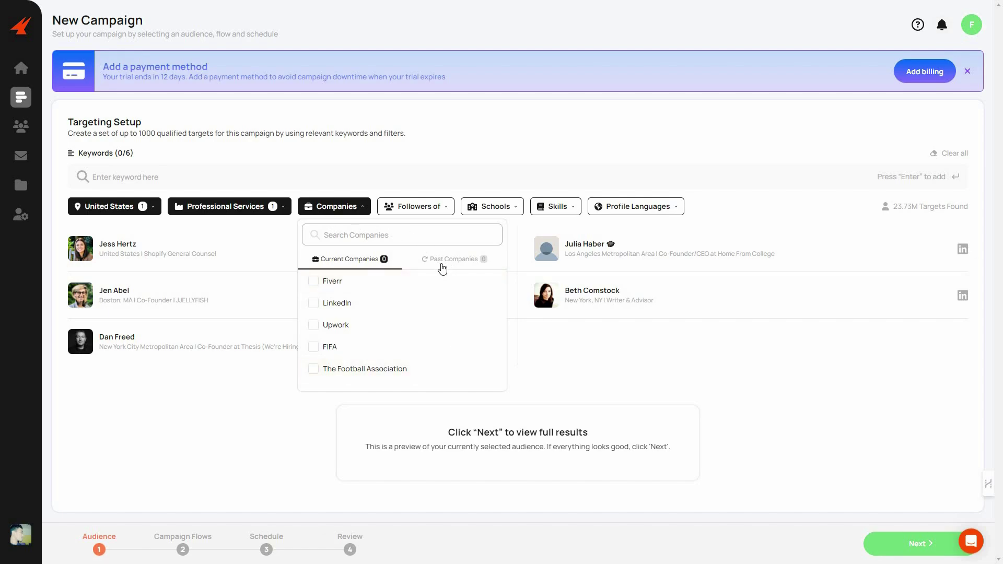
pyautogui.scroll(-3, 390, 343)
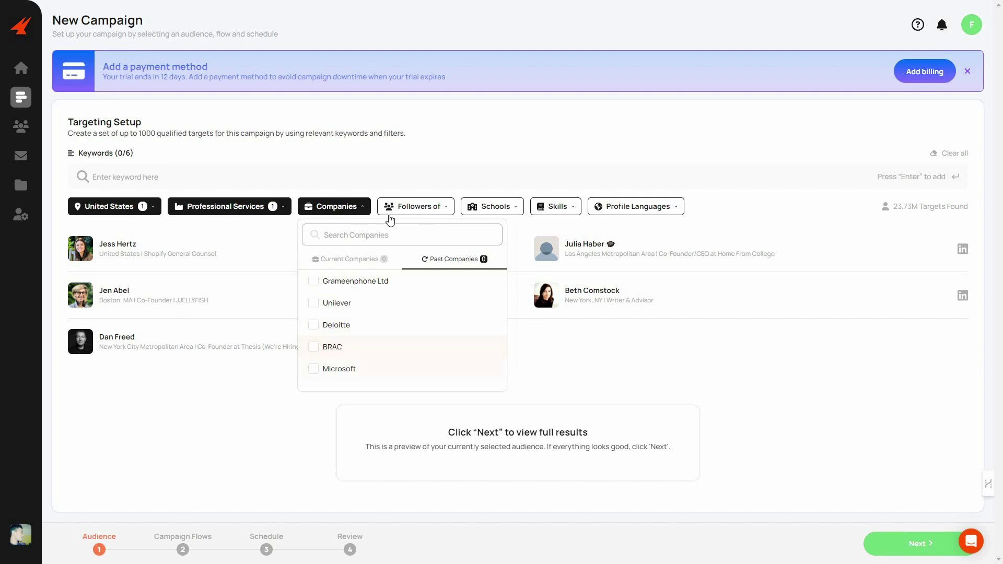
pyautogui.click(399, 207)
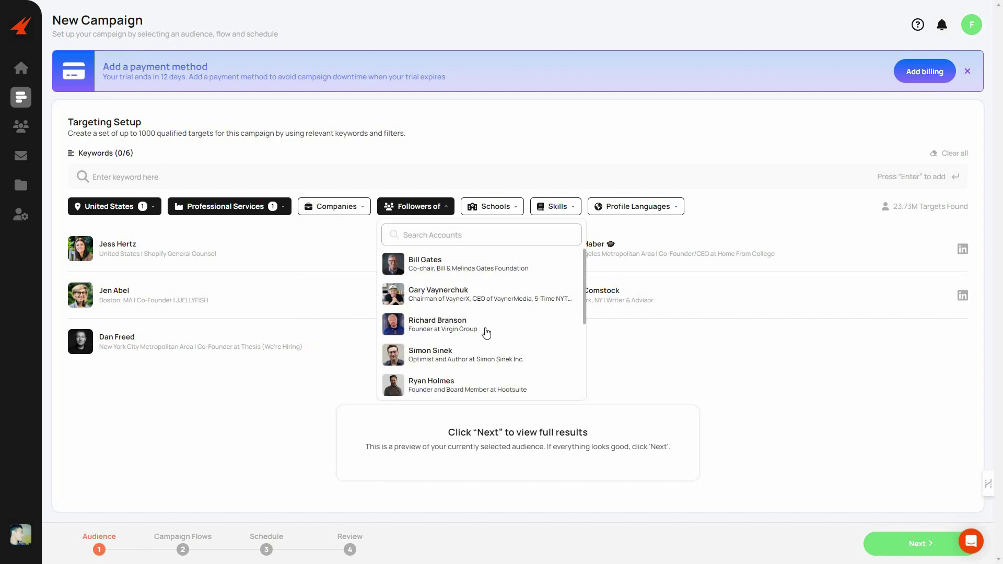
pyautogui.scroll(-3, 488, 335)
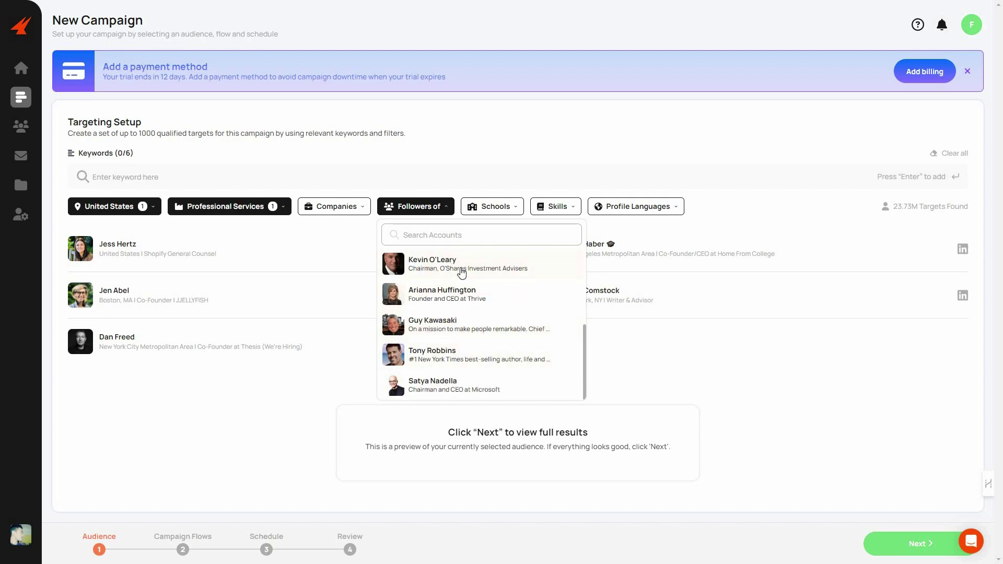
pyautogui.scroll(3, 459, 272)
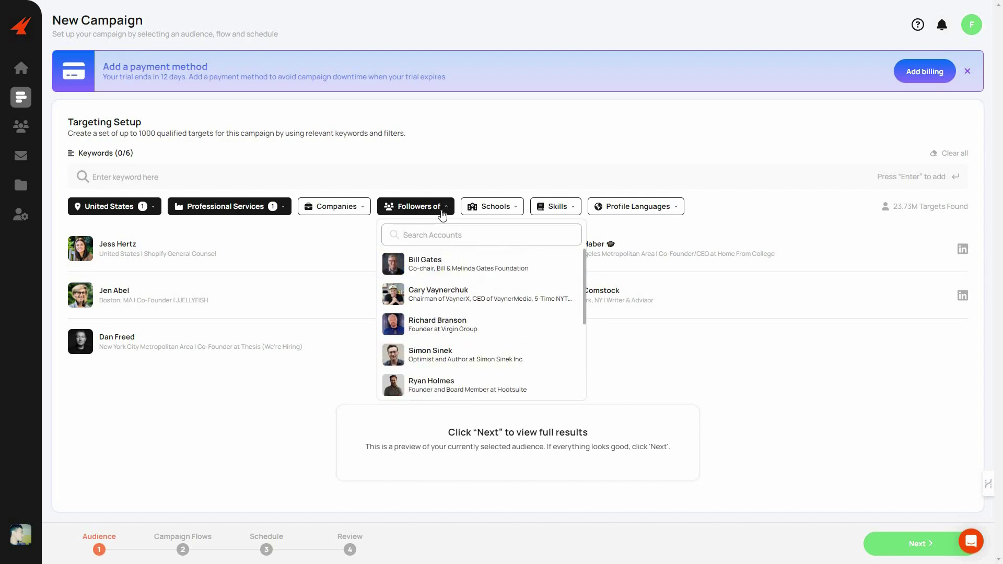
pyautogui.click(494, 208)
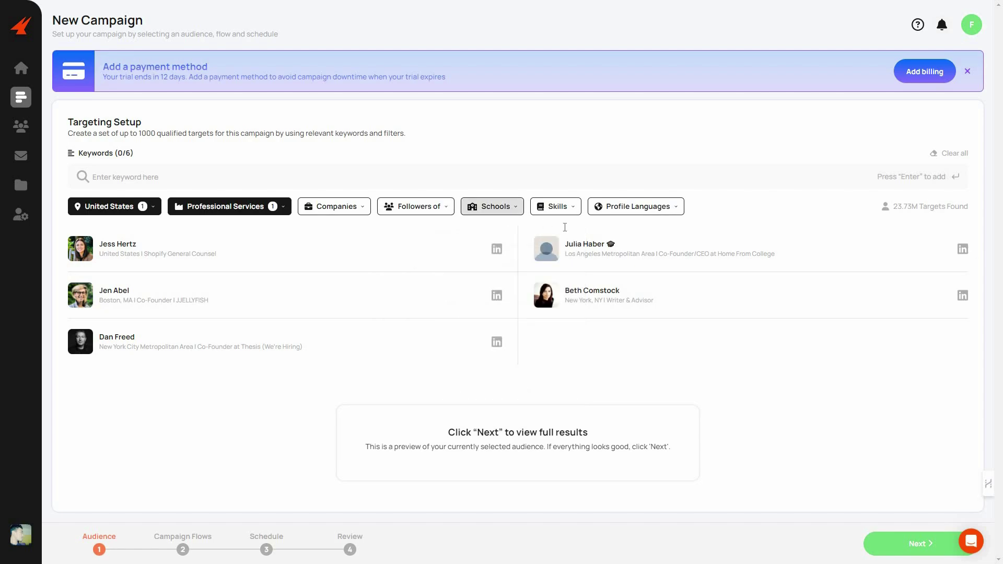
# Add the skill Marketing and the profile language English to the audience filters
pyautogui.click(556, 206)
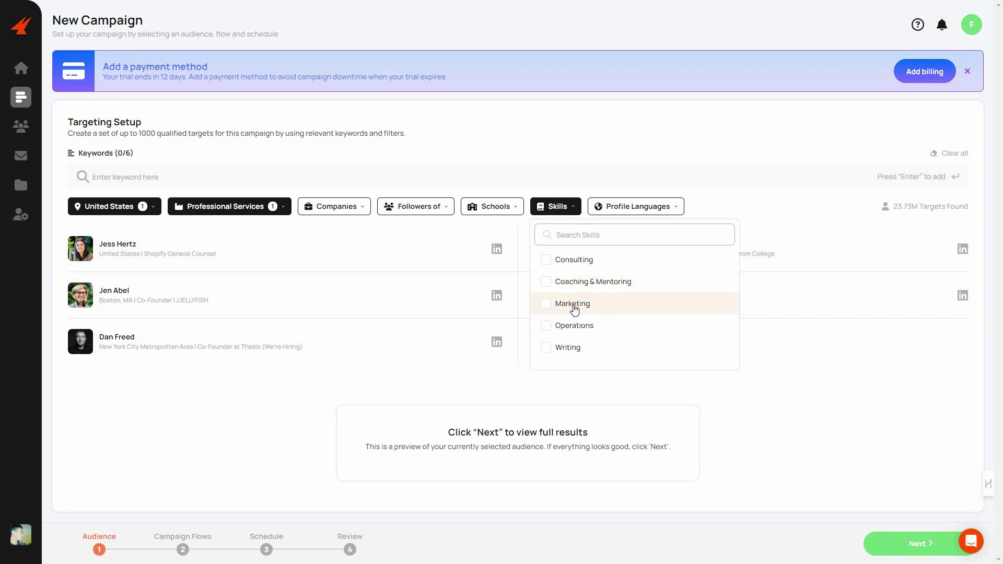
pyautogui.click(575, 303)
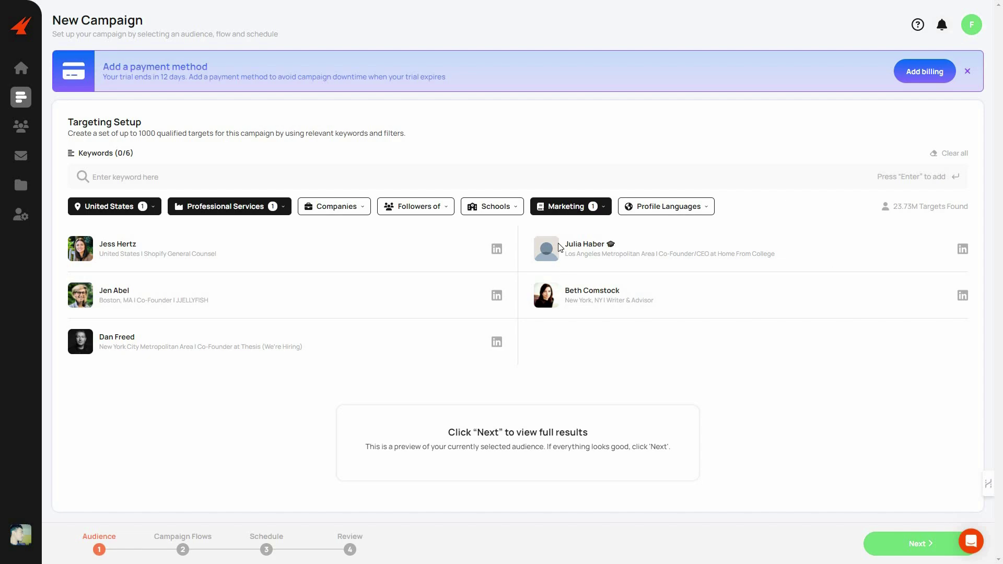
pyautogui.click(698, 207)
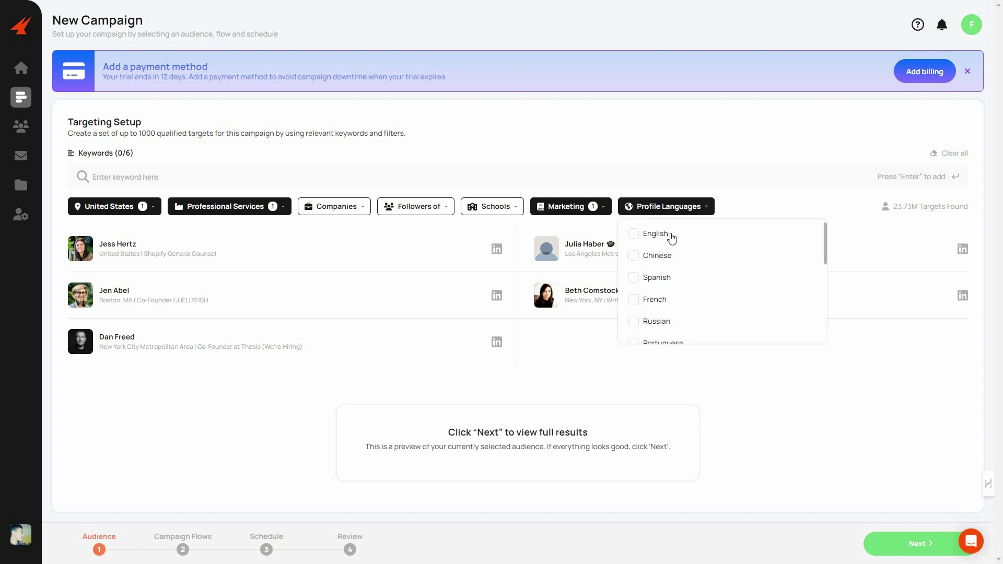
pyautogui.click(671, 236)
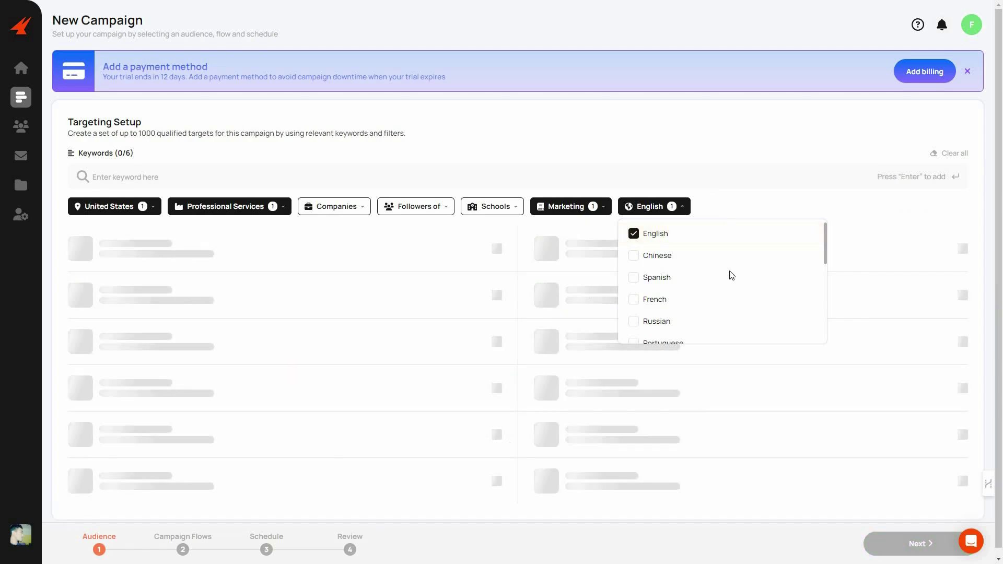
pyautogui.click(757, 410)
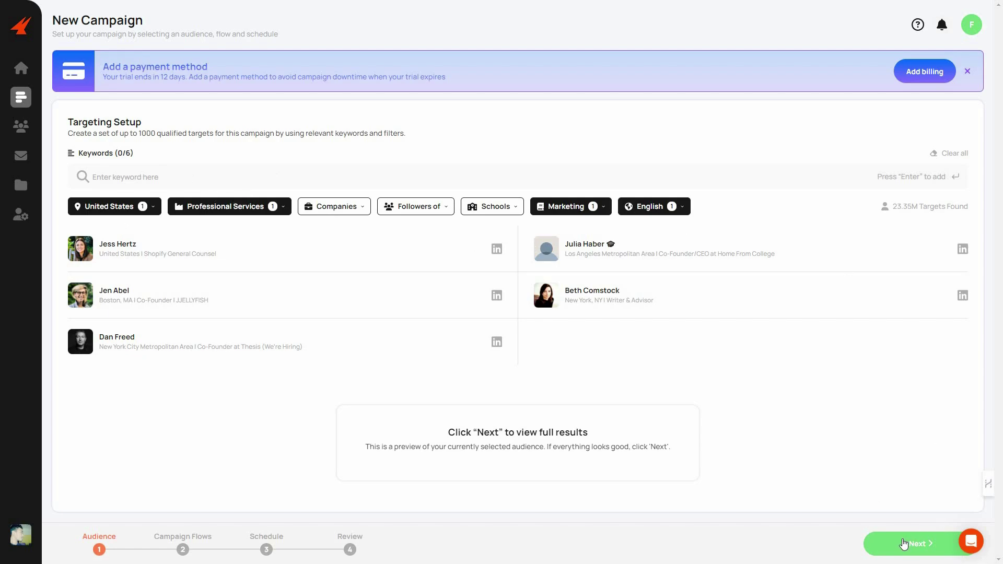
# Confirm the audience filters to load the audience preview, and select then deselect one target in the list
pyautogui.click(921, 553)
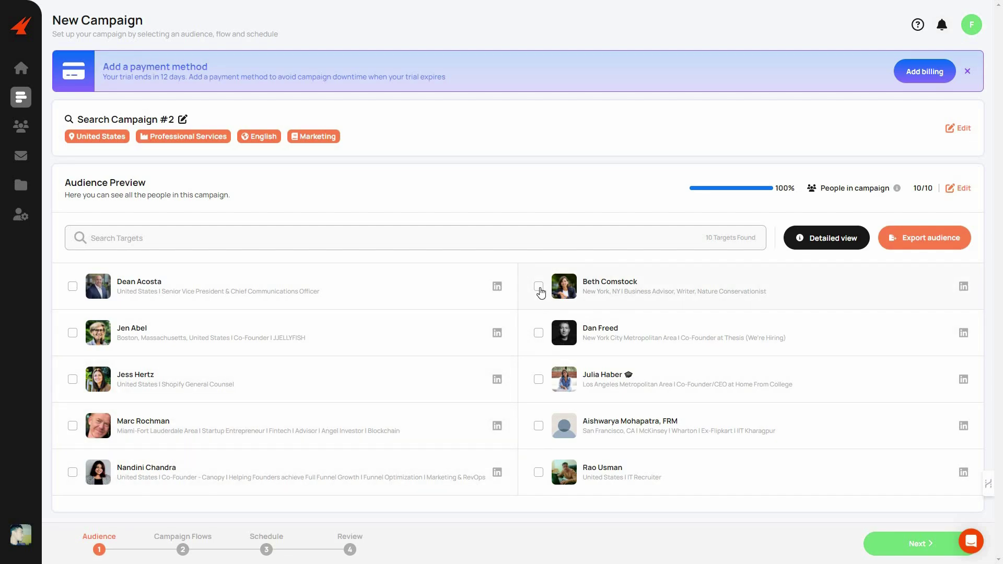
pyautogui.click(538, 287)
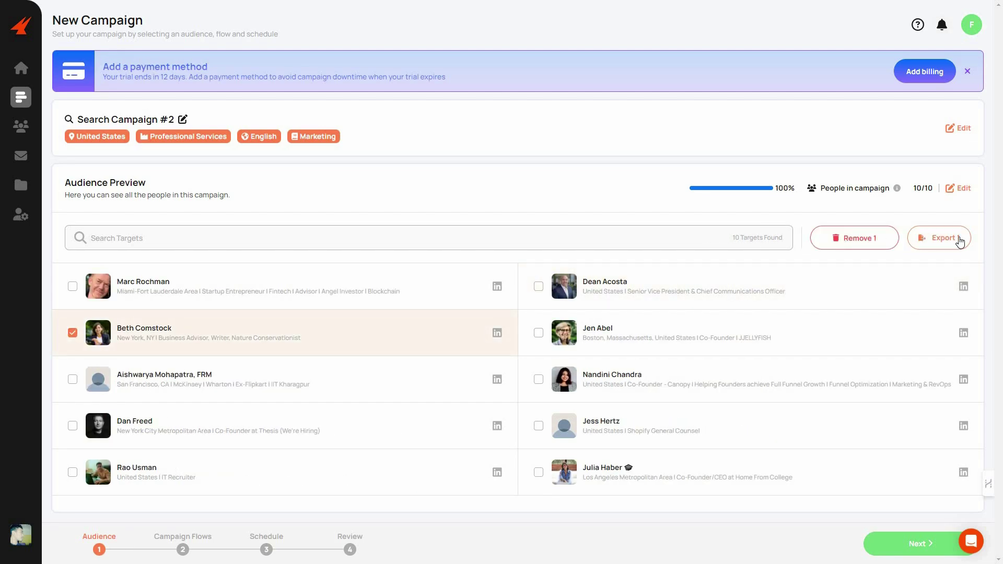
pyautogui.click(73, 334)
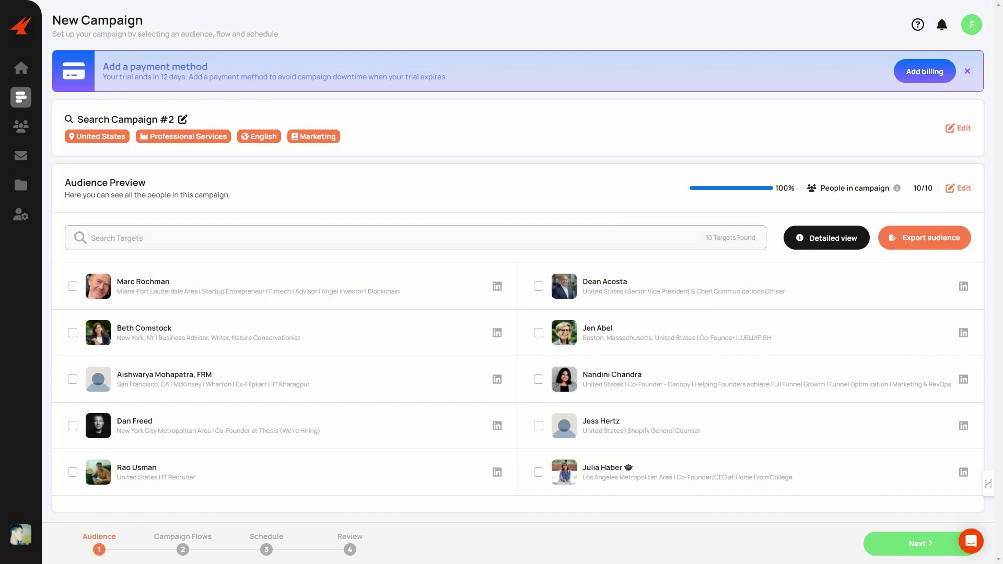
# View the audience details, and export the full audience as a spreadsheet to check its contents
pyautogui.click(827, 238)
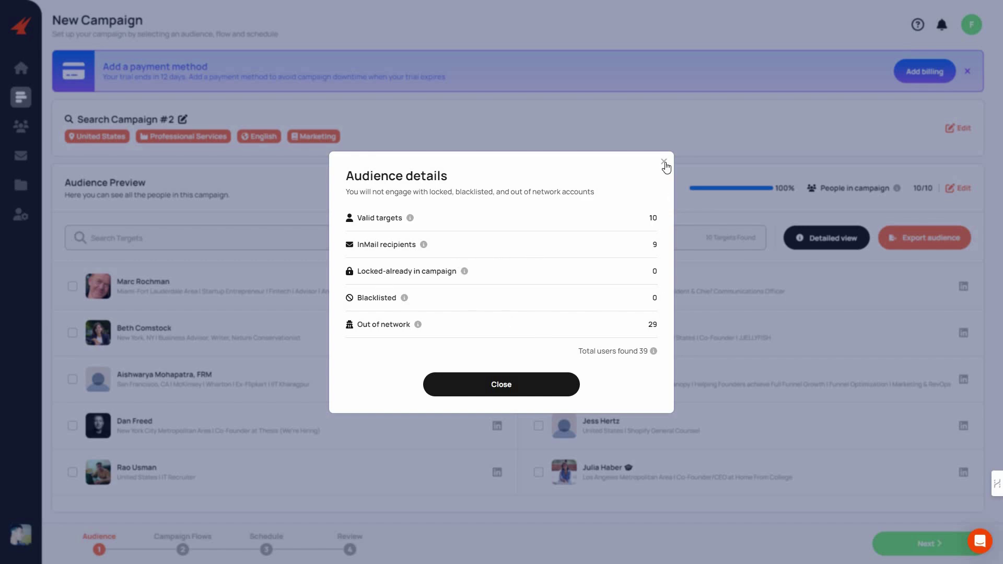
pyautogui.click(935, 252)
pyautogui.click(955, 244)
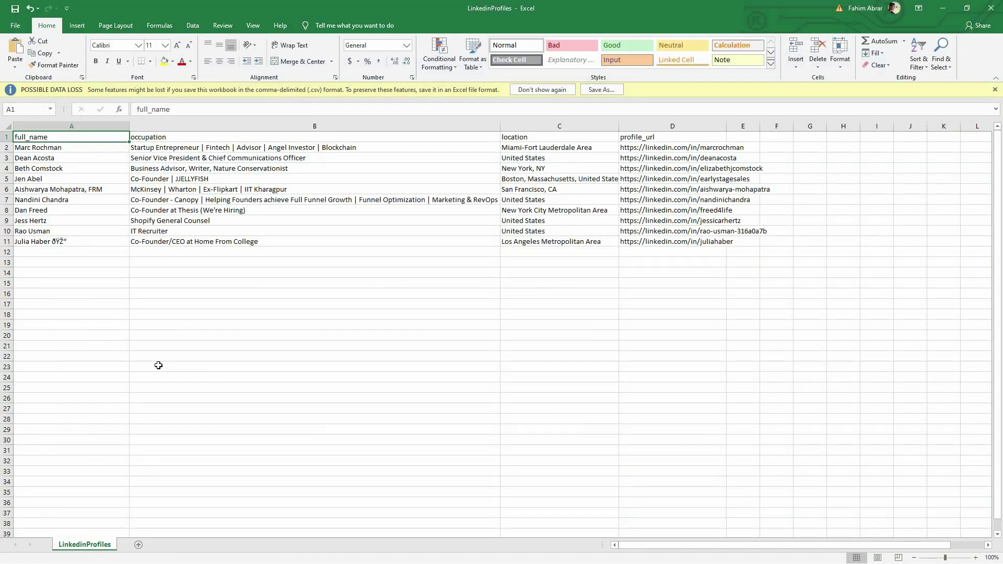
pyautogui.click(758, 381)
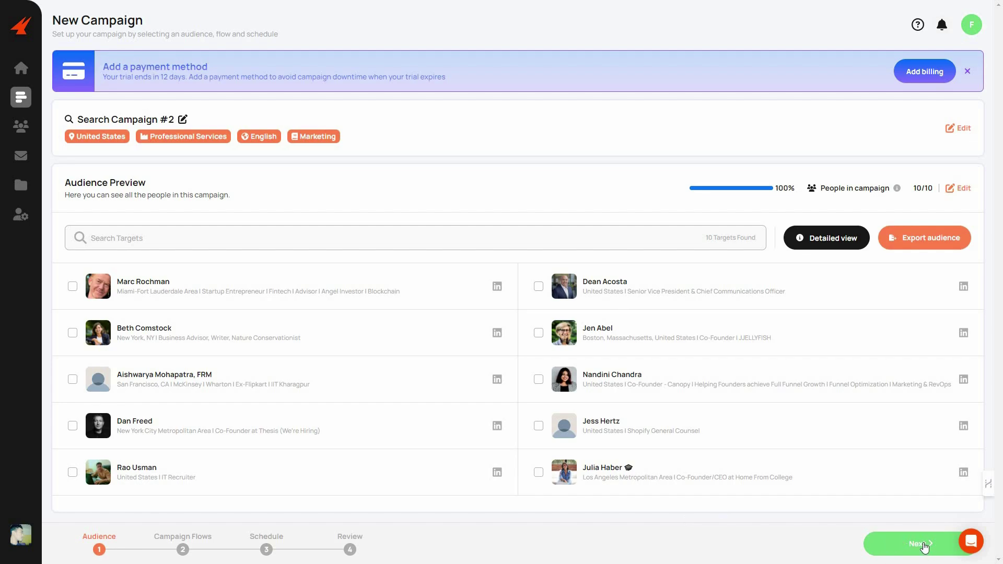
# Continue to the campaign flows and view the split test options for Connection Flow A without creating one
pyautogui.click(924, 547)
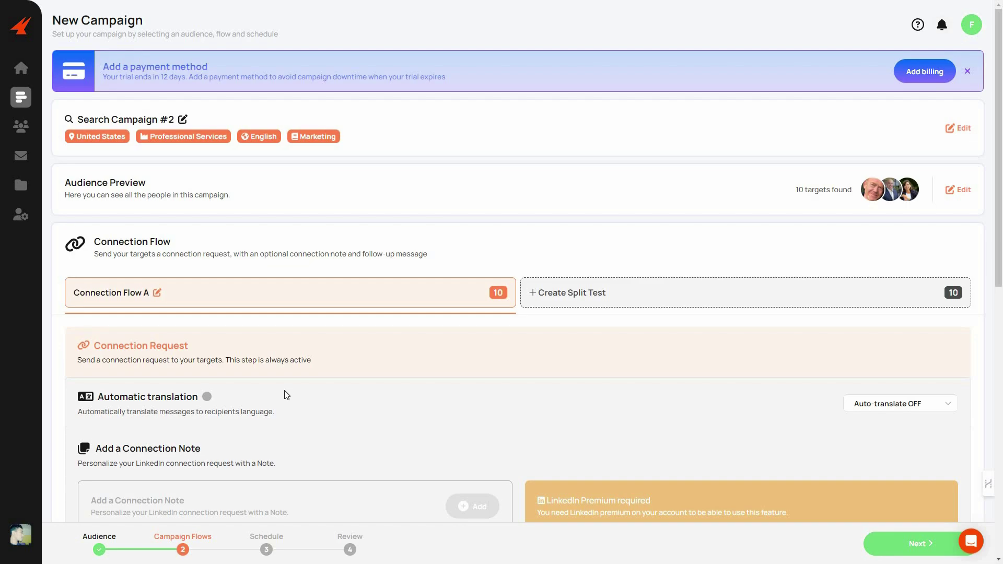
pyautogui.click(158, 294)
pyautogui.click(565, 296)
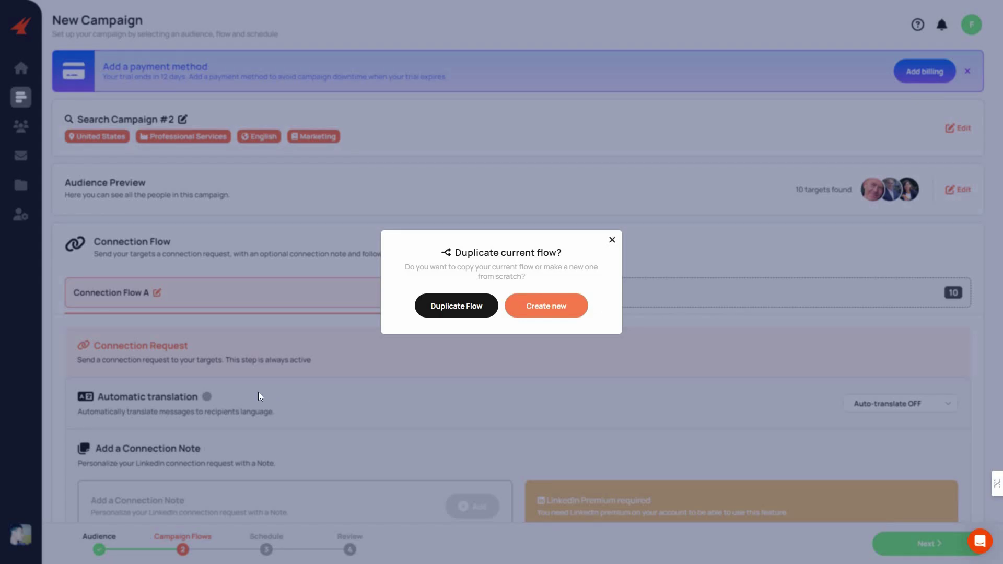
pyautogui.click(258, 392)
# Add a follow-up message to the message sequence of Connection Flow A, leaving its template unselected
pyautogui.scroll(-1, 258, 392)
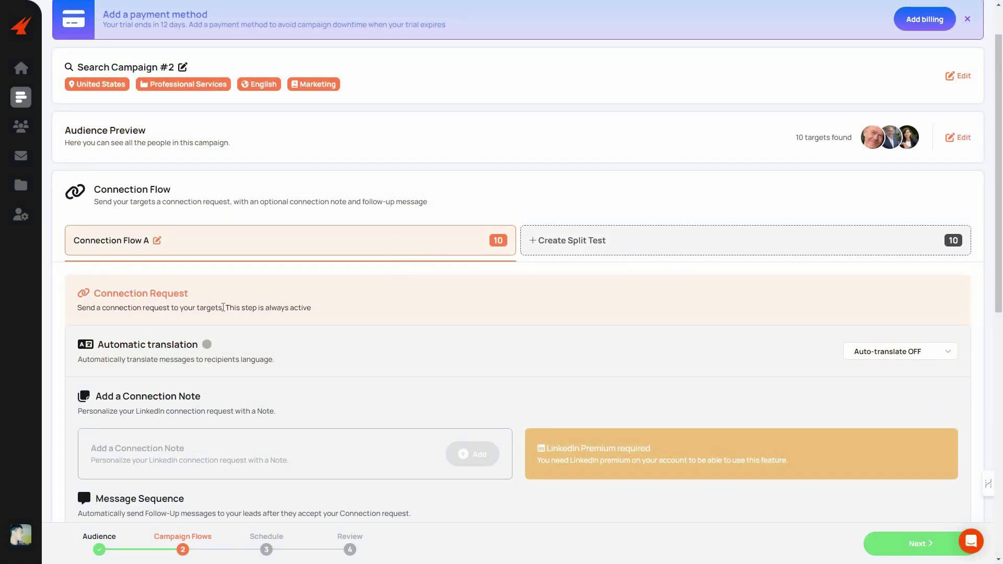
pyautogui.scroll(-2, 220, 256)
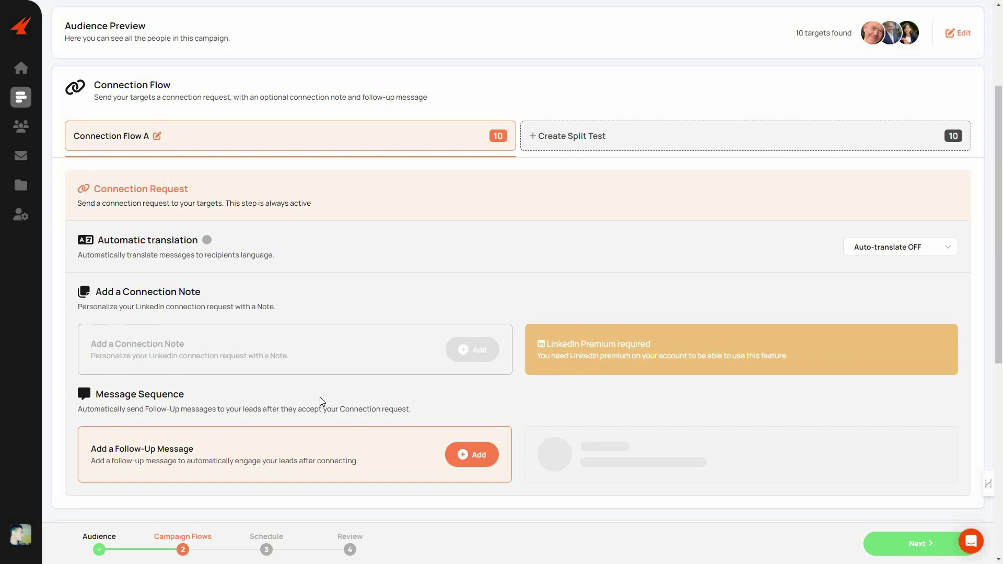
pyautogui.scroll(-2, 148, 321)
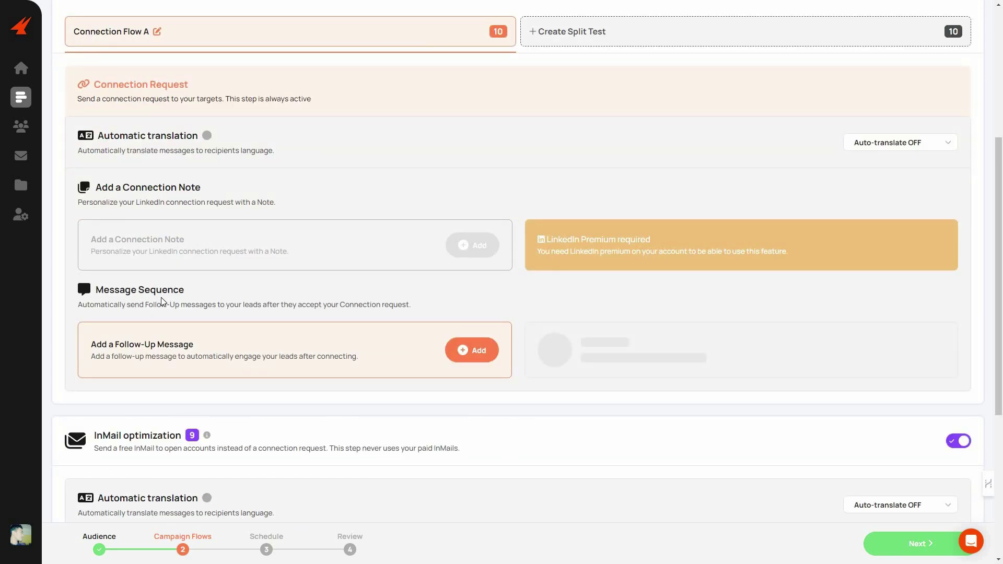
pyautogui.click(405, 335)
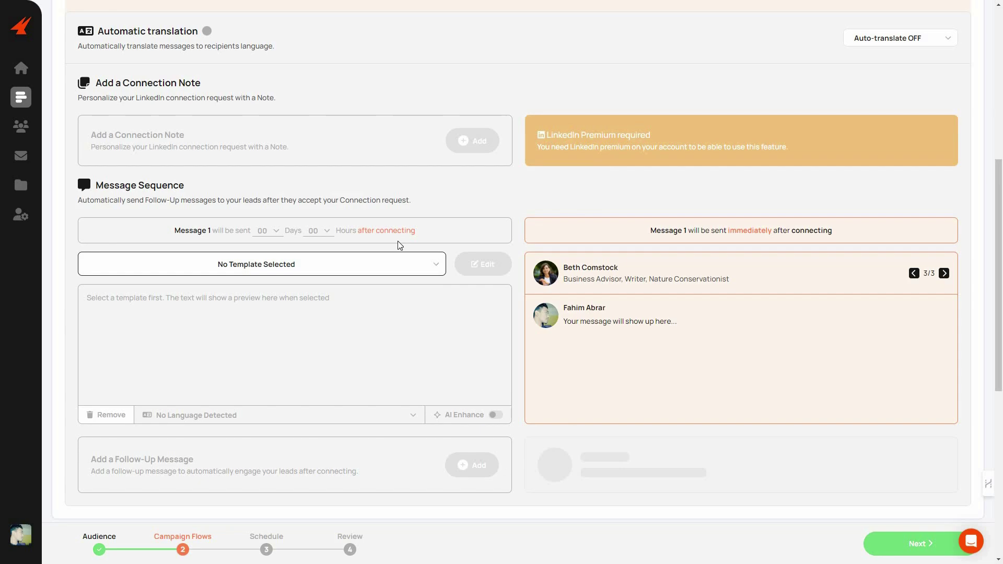
pyautogui.tripleClick(212, 232)
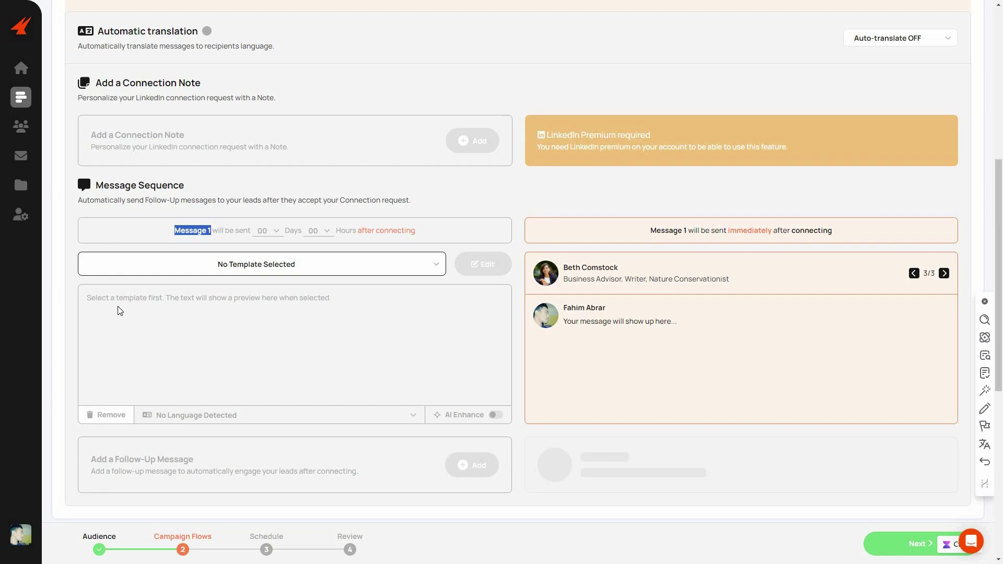
pyautogui.click(137, 320)
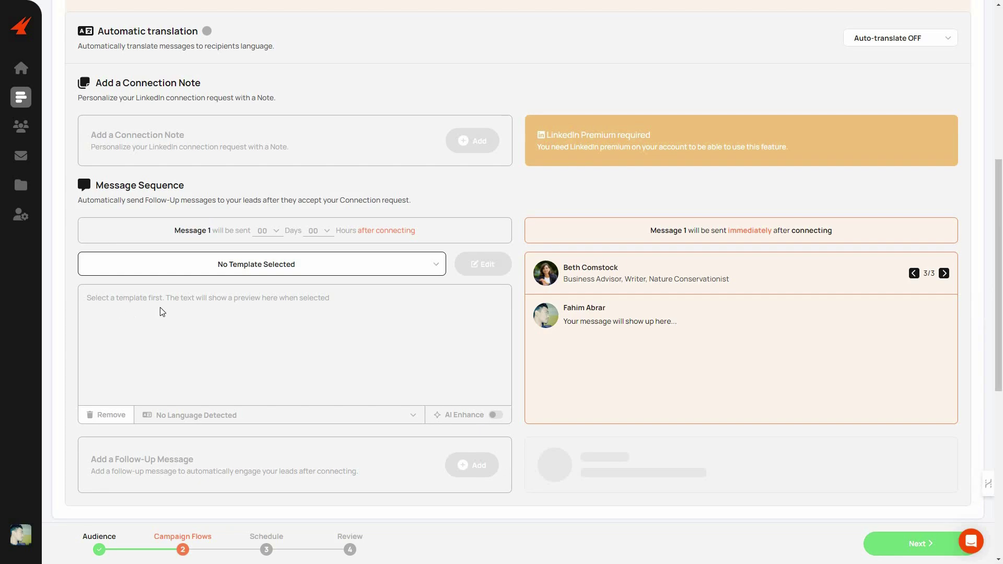
pyautogui.click(342, 269)
# Examine the InMail optimization settings, including the automatic translation choices and the free InMail template options
pyautogui.scroll(-1, 346, 356)
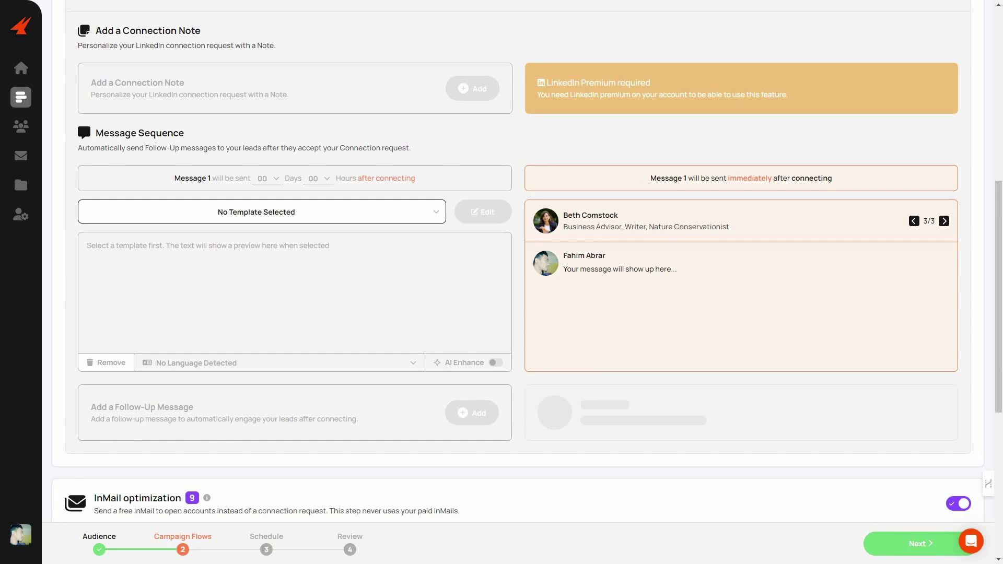
pyautogui.scroll(-3, 478, 419)
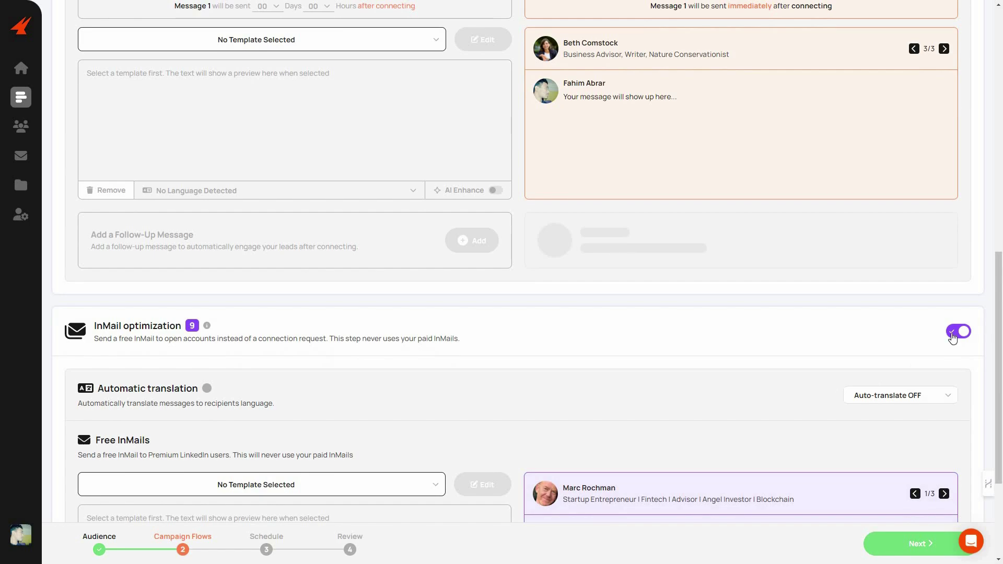
pyautogui.scroll(-1, 367, 397)
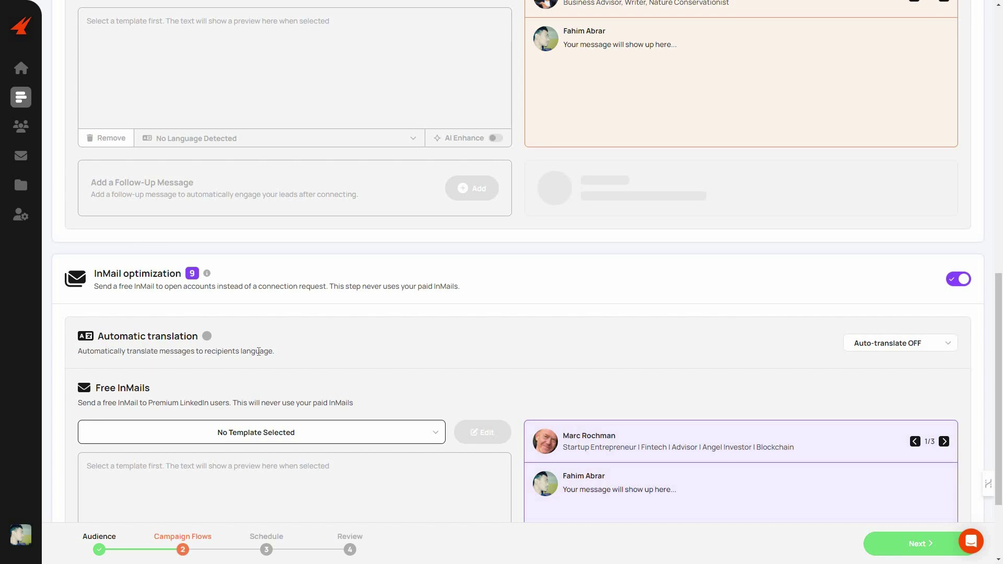
pyautogui.scroll(-1, 303, 306)
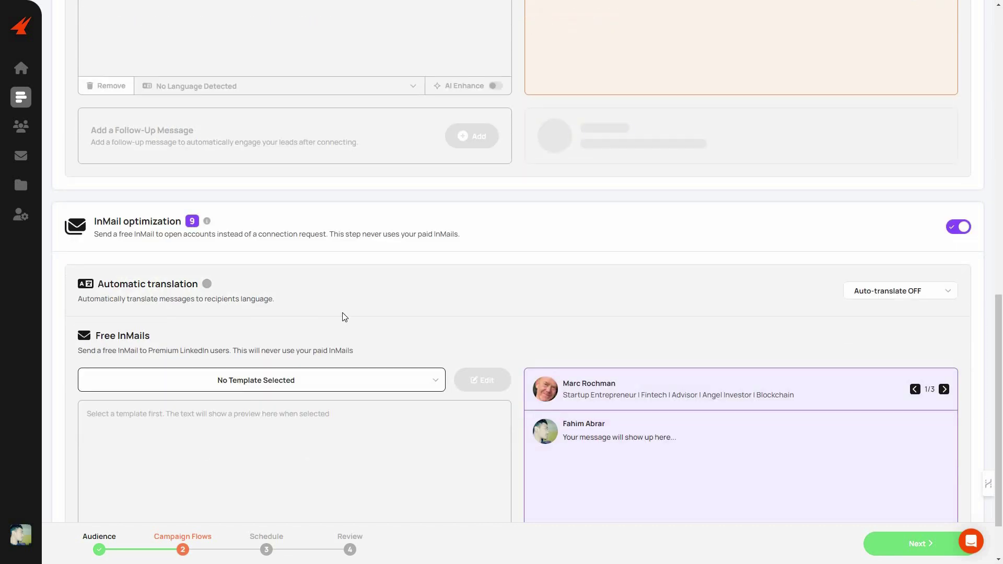
pyautogui.click(912, 291)
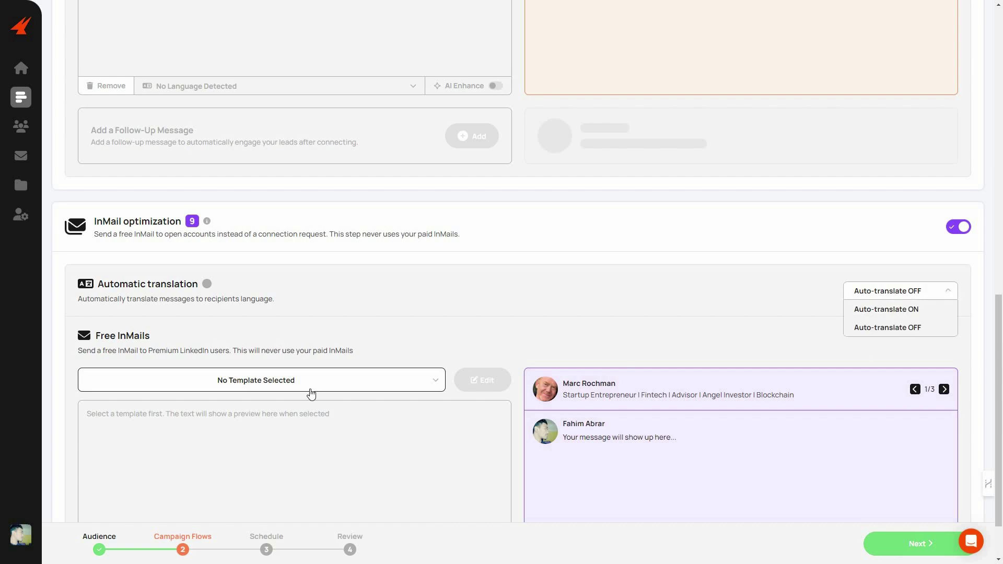
pyautogui.scroll(-1, 204, 392)
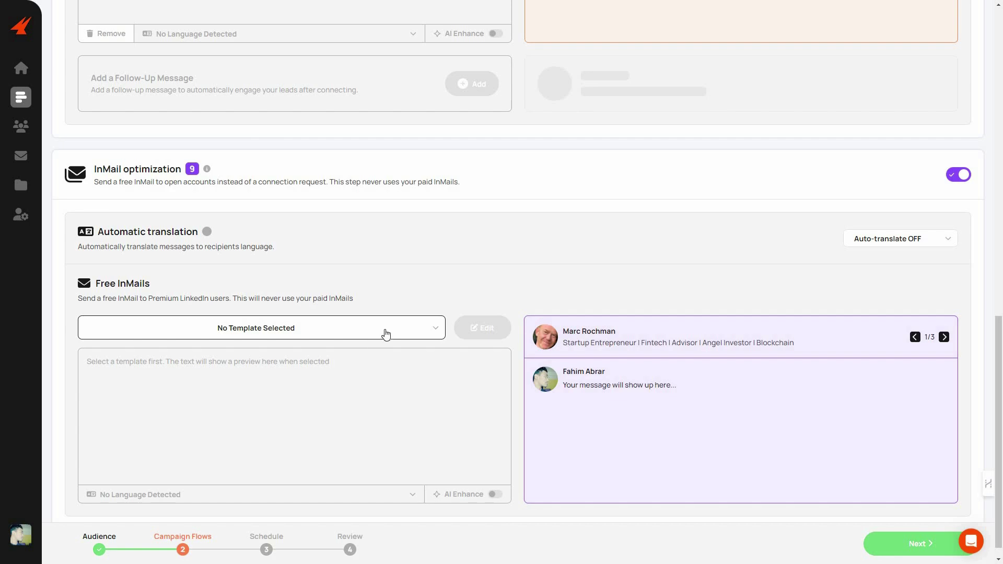
pyautogui.click(342, 334)
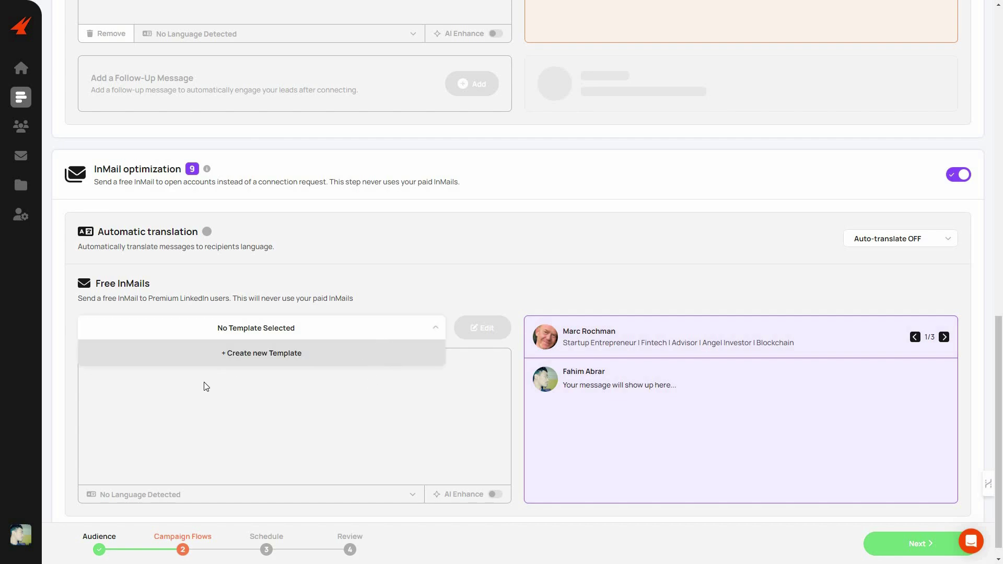
pyautogui.click(180, 370)
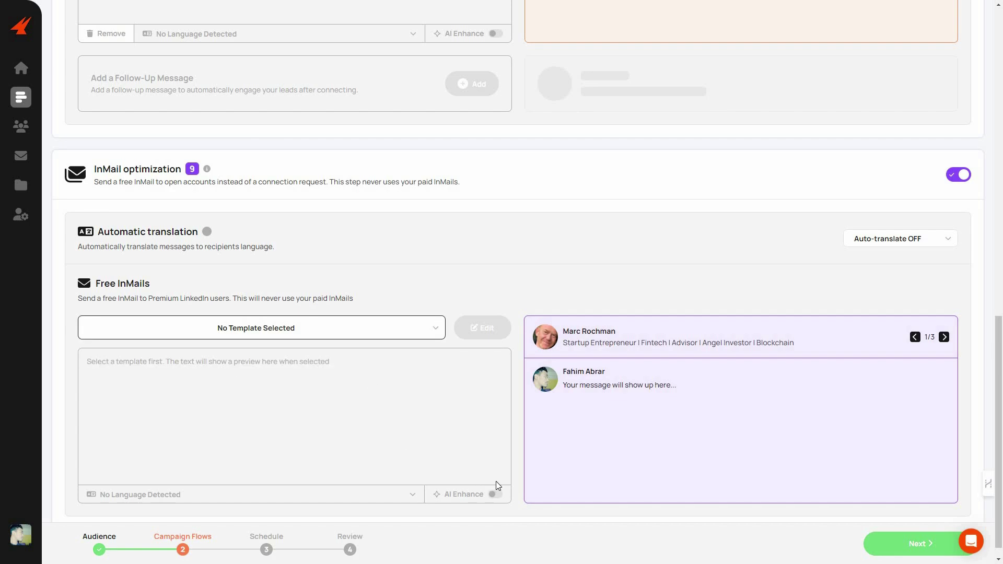
pyautogui.scroll(-1, 497, 481)
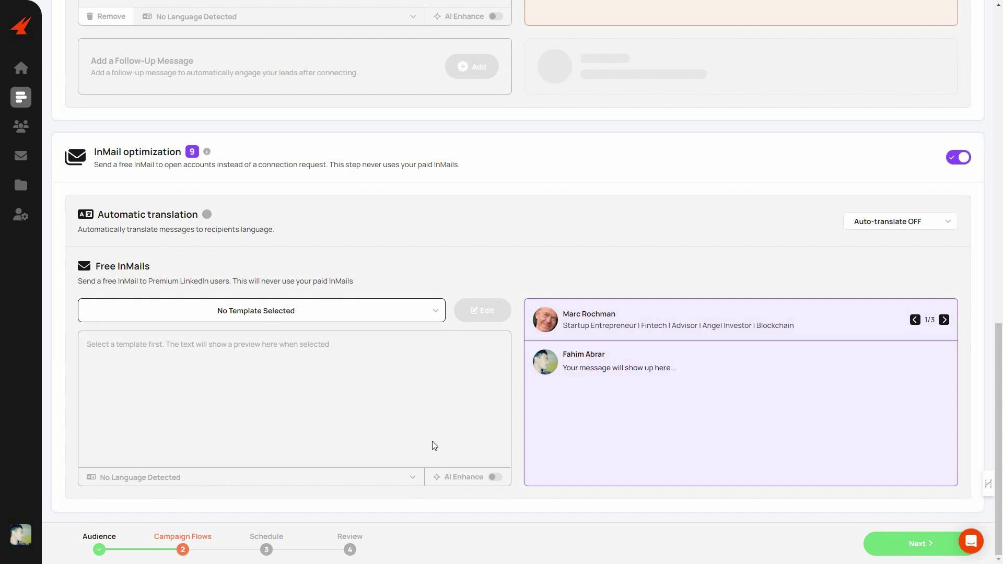
pyautogui.scroll(15, 434, 445)
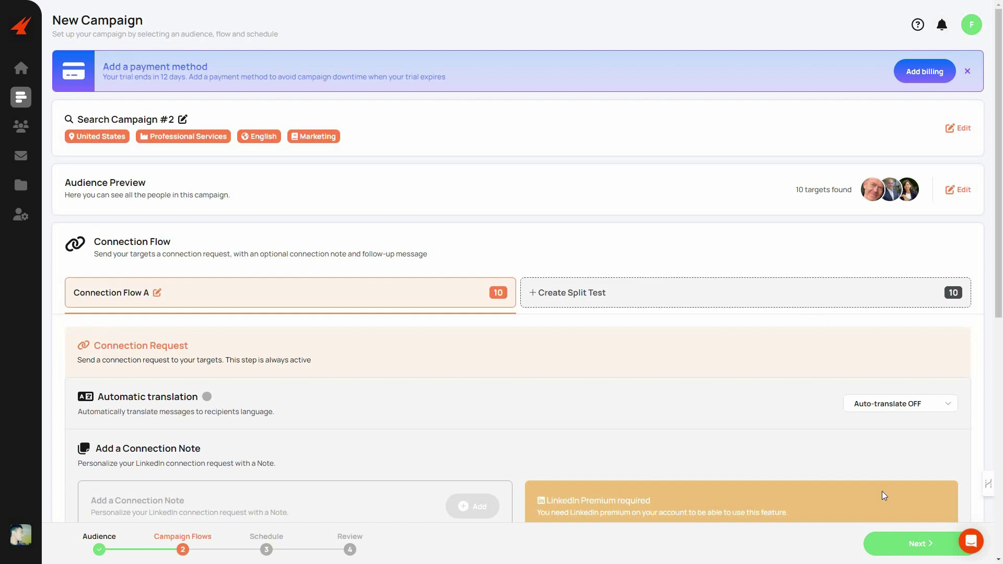
# Continue to the campaign schedule, choose Target's Timezone (Recommended), and try adding another working-hours slot for Sunday
pyautogui.click(910, 555)
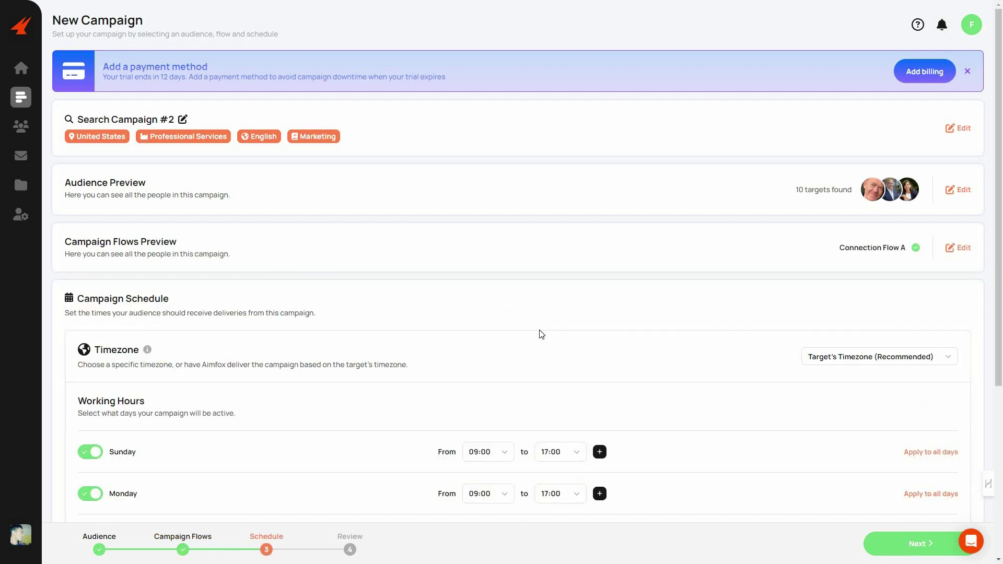
pyautogui.scroll(-3, 542, 335)
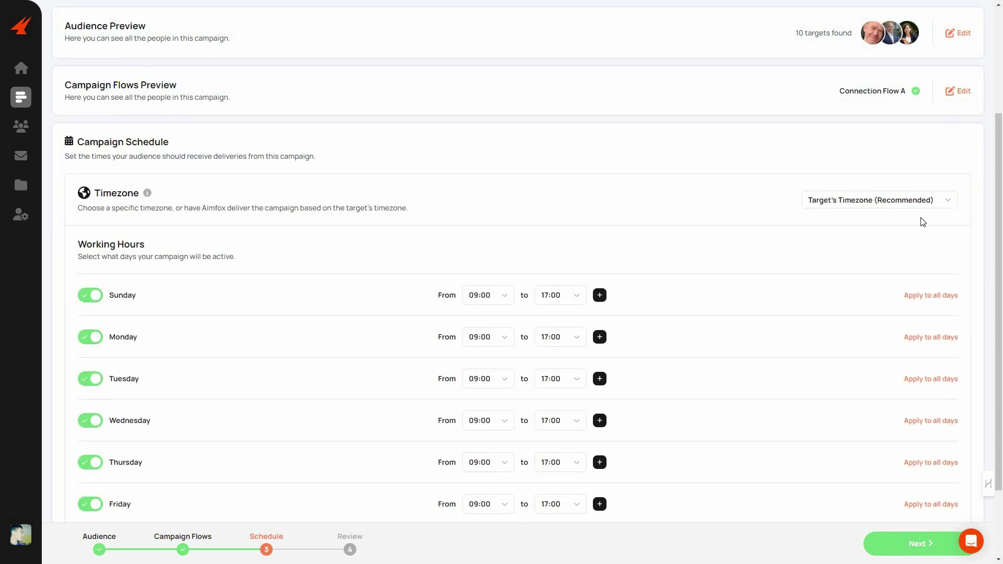
pyautogui.click(884, 201)
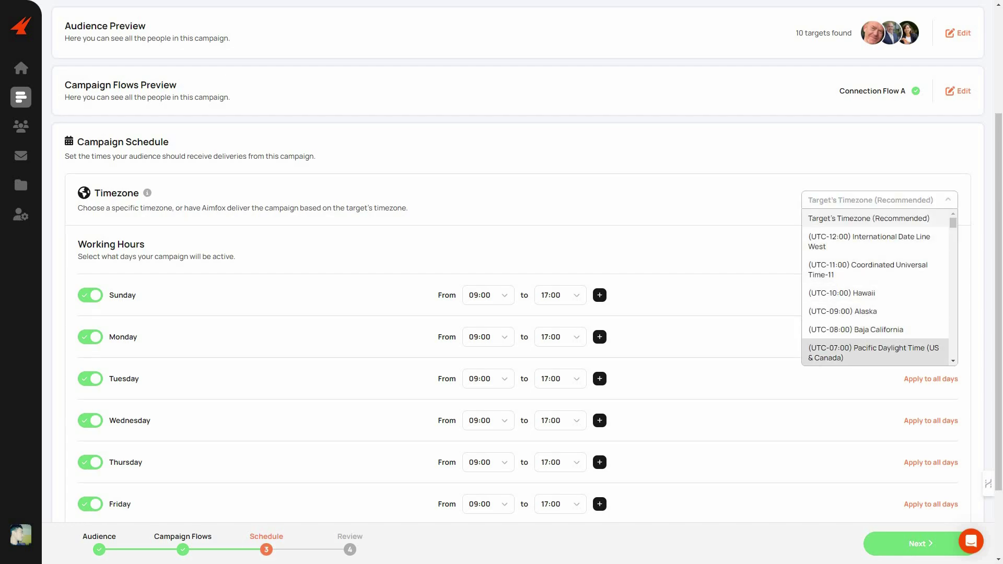
pyautogui.click(910, 224)
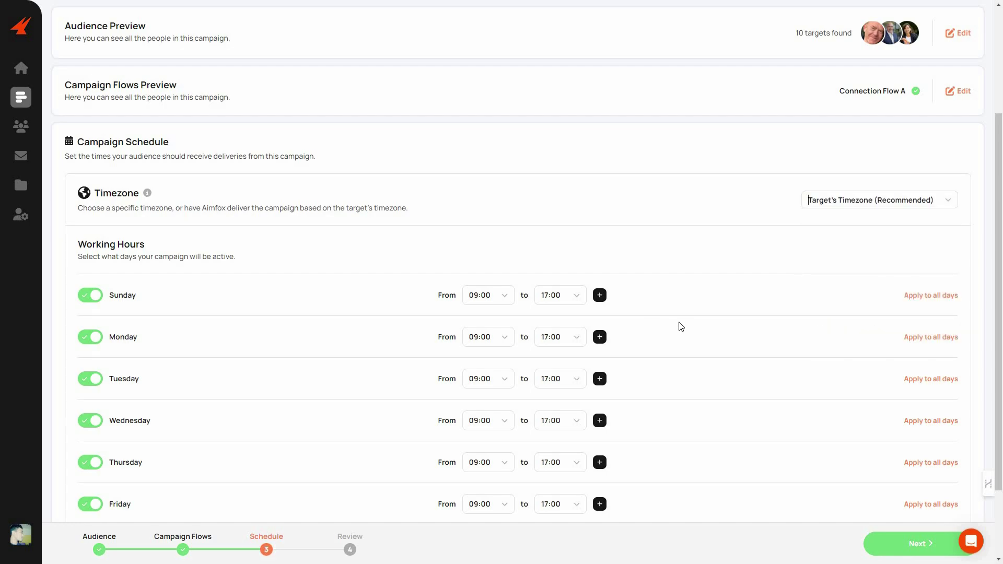
pyautogui.scroll(-2, 695, 352)
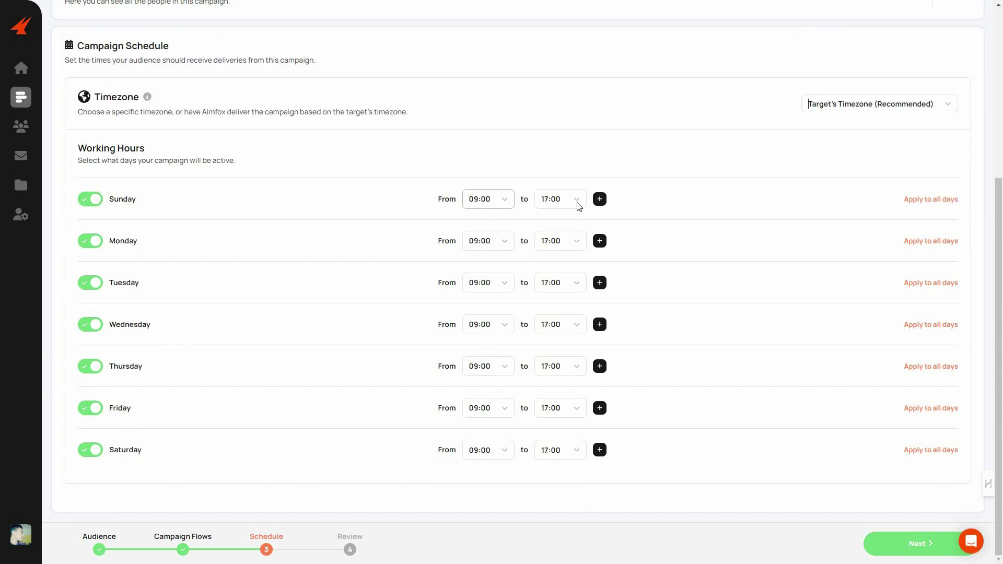
pyautogui.click(600, 199)
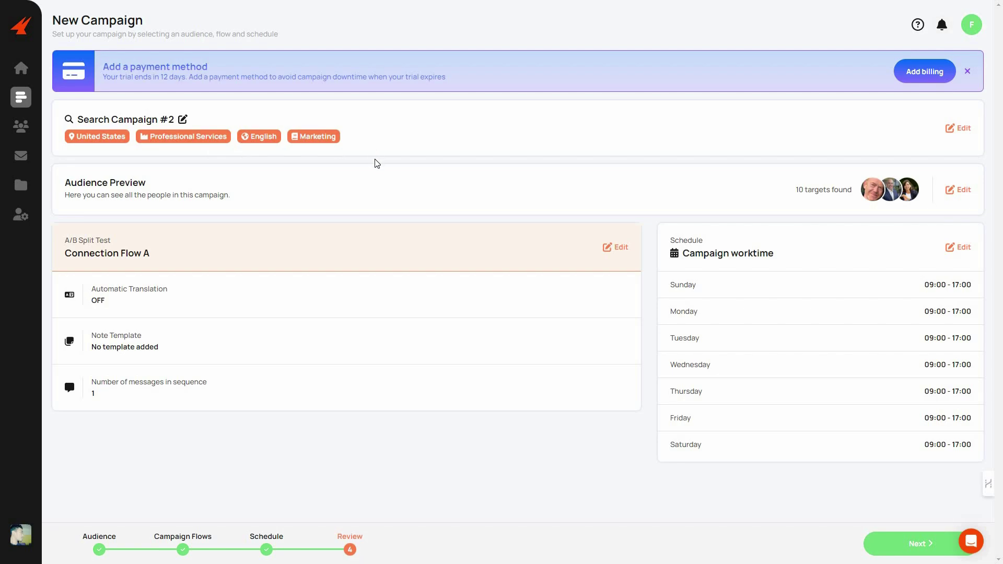
# View the launch options for the reviewed search campaign and dismiss them without starting it
pyautogui.click(914, 549)
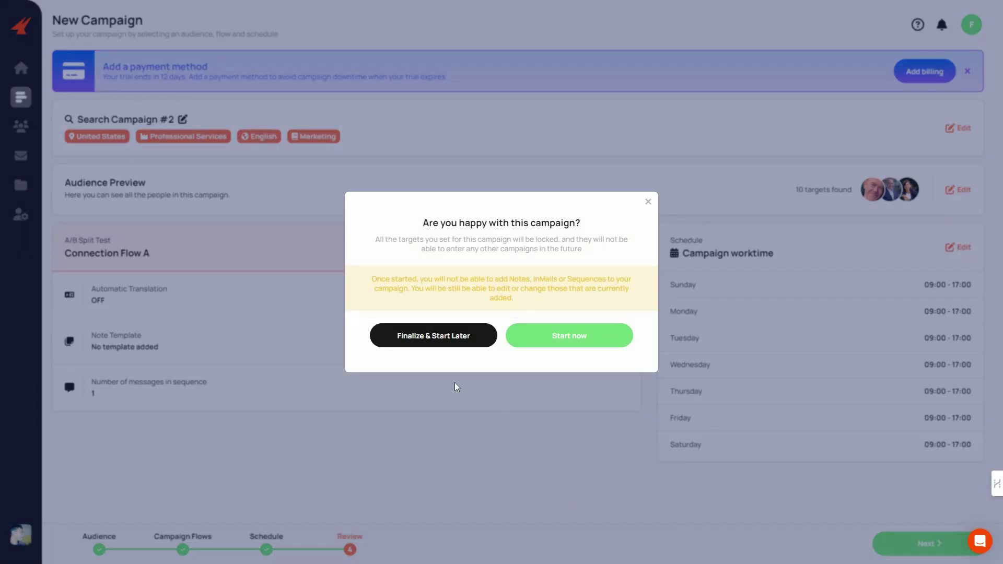
pyautogui.click(648, 203)
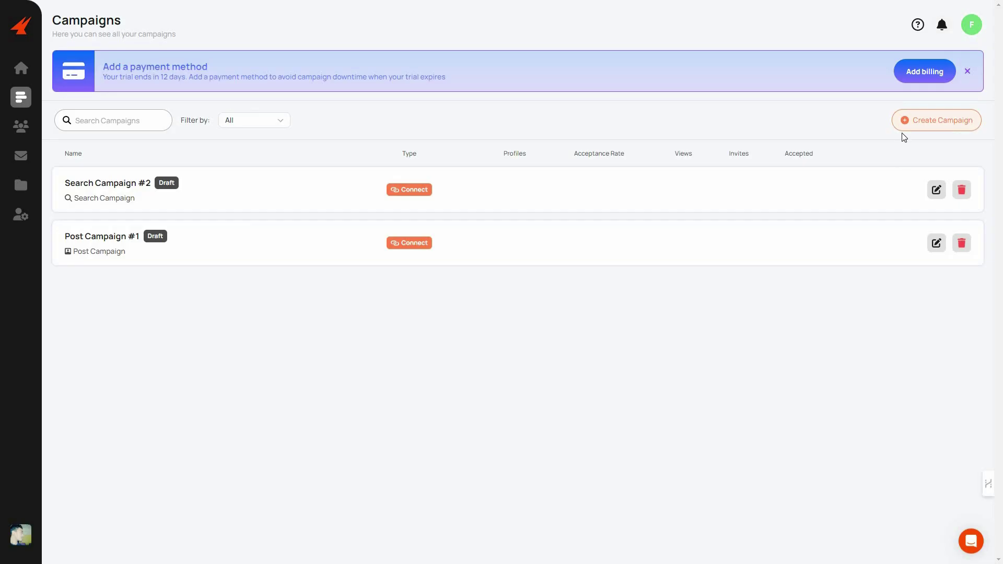
# Create a post campaign with LinkedIn Connect, InMail optimization enabled and 5 targets
pyautogui.click(931, 119)
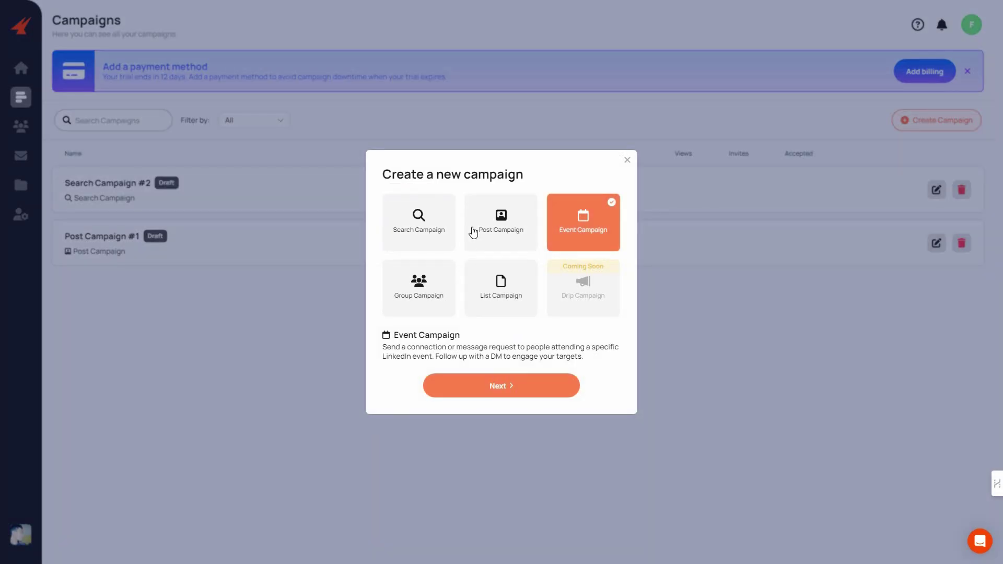
pyautogui.click(497, 231)
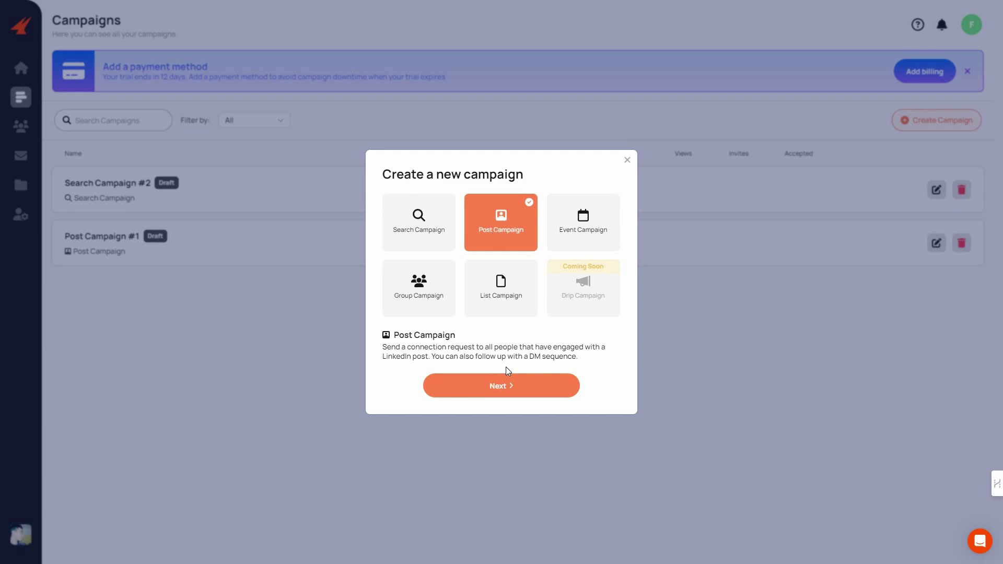
pyautogui.click(510, 389)
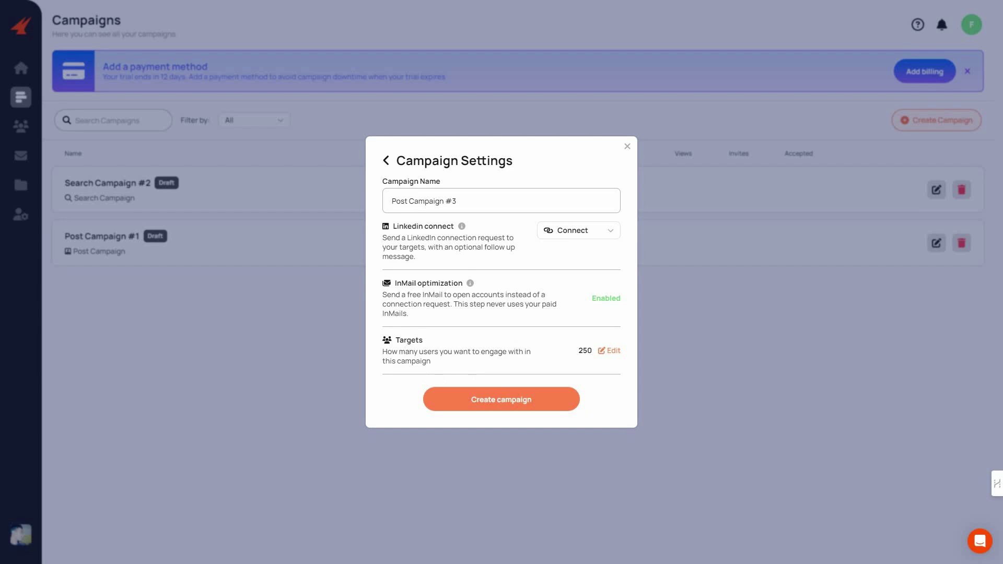
pyautogui.click(609, 351)
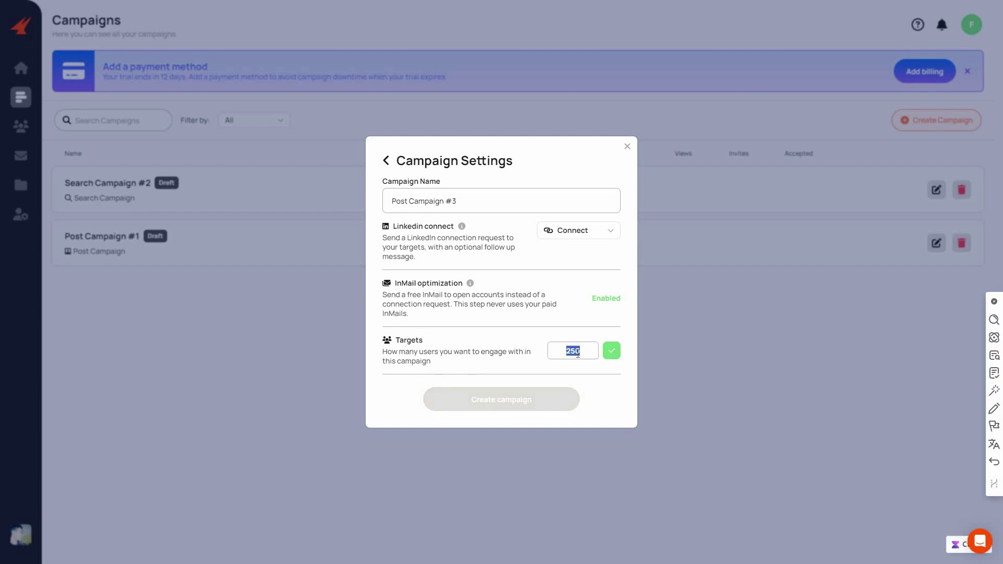
pyautogui.write('5')
pyautogui.press('Return')
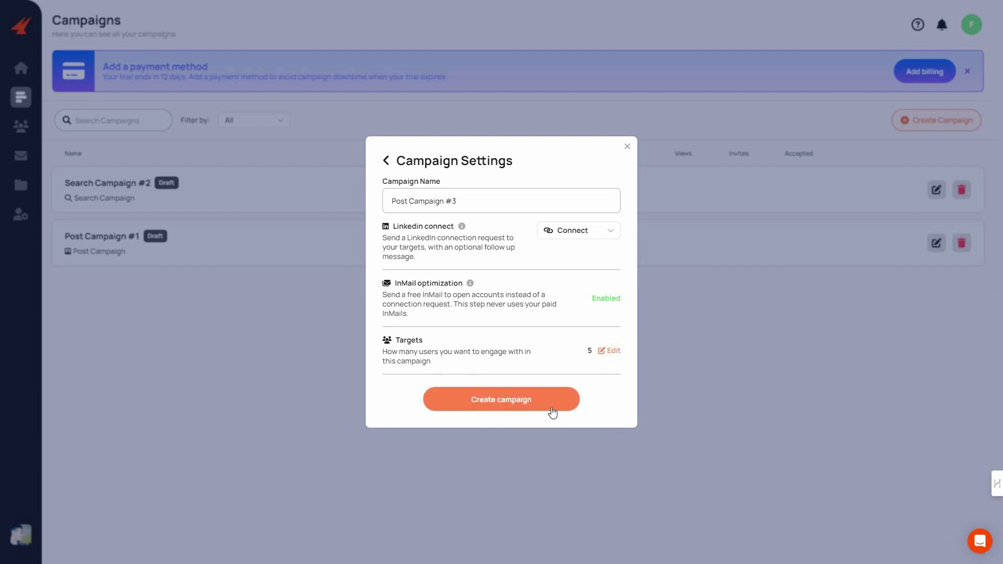
pyautogui.click(555, 400)
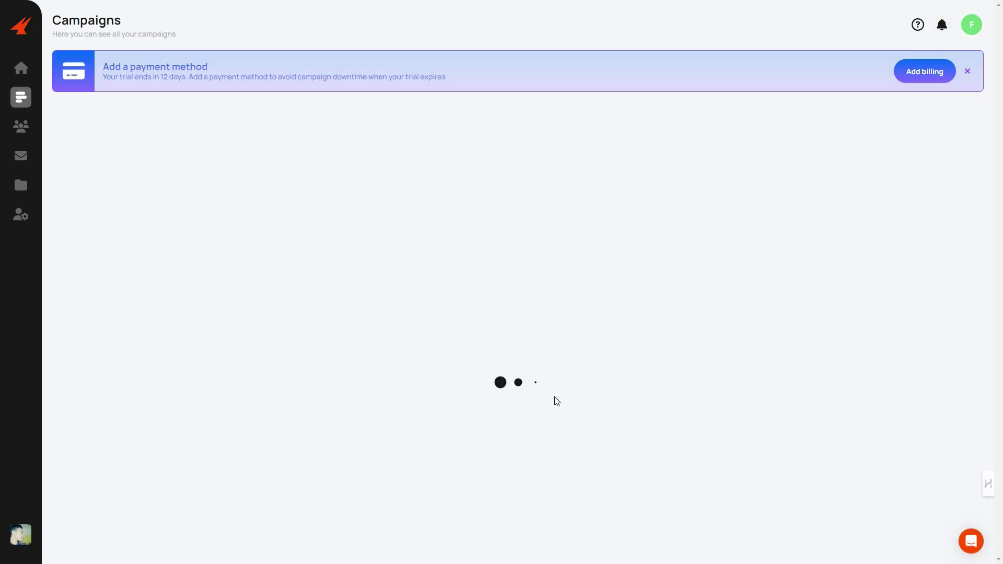
# Load the LinkedIn post from its copied link as the audience source and exclude people who commented
pyautogui.click(422, 340)
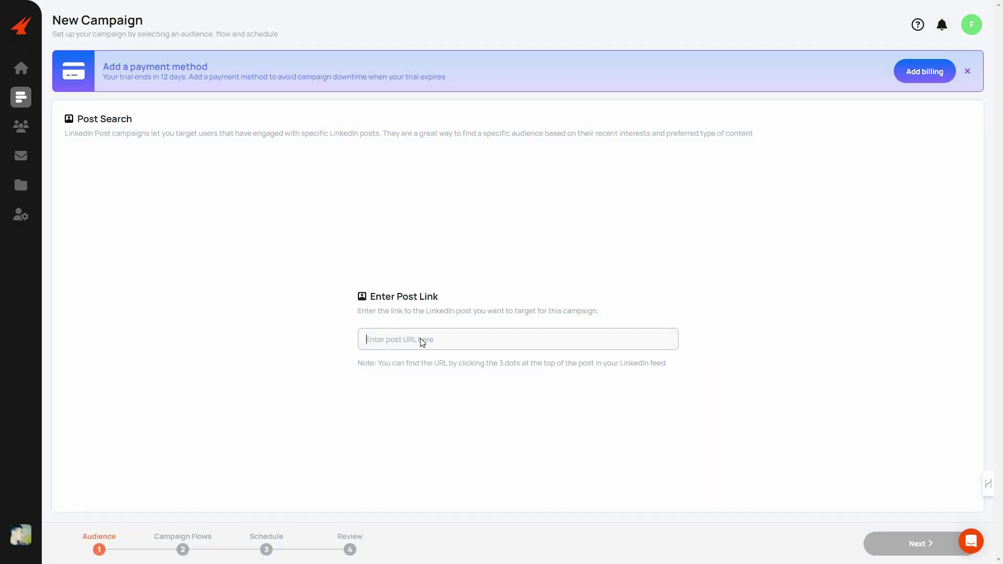
pyautogui.hotkey('ctrl', 'v')
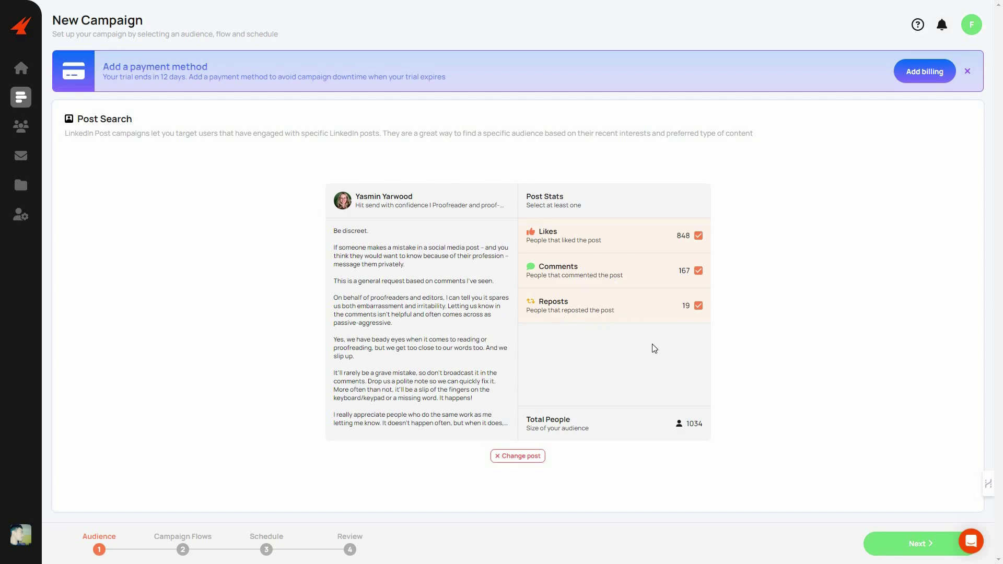
pyautogui.click(699, 271)
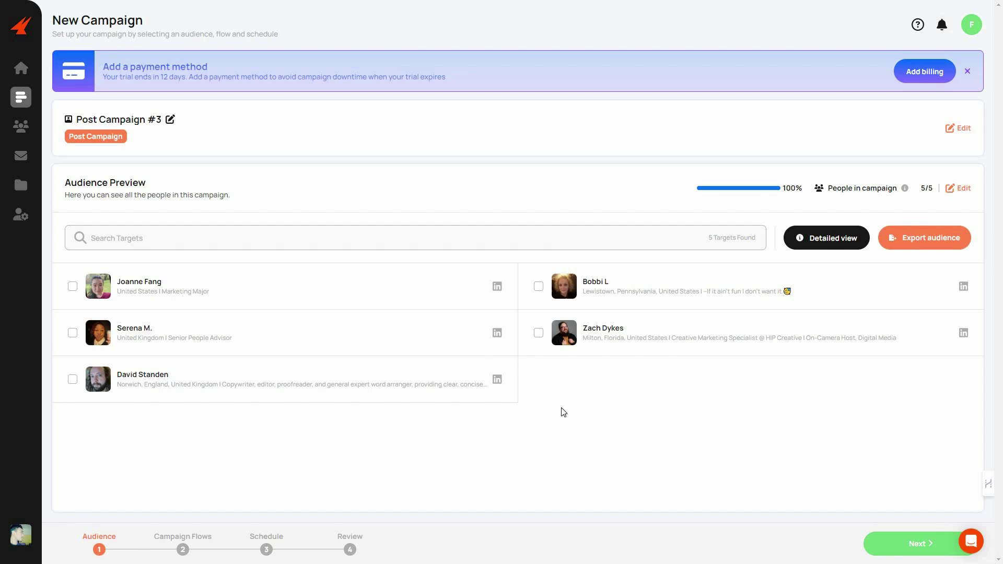
# Continue to the post campaign's flows and examine its connection request, message sequence and InMail optimization settings
pyautogui.click(923, 546)
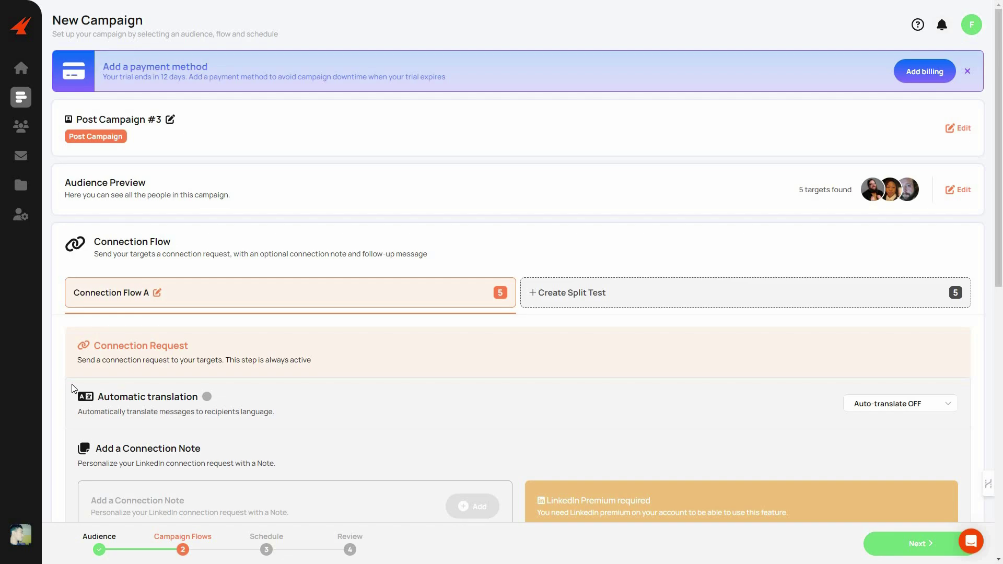
pyautogui.scroll(-5, 47, 430)
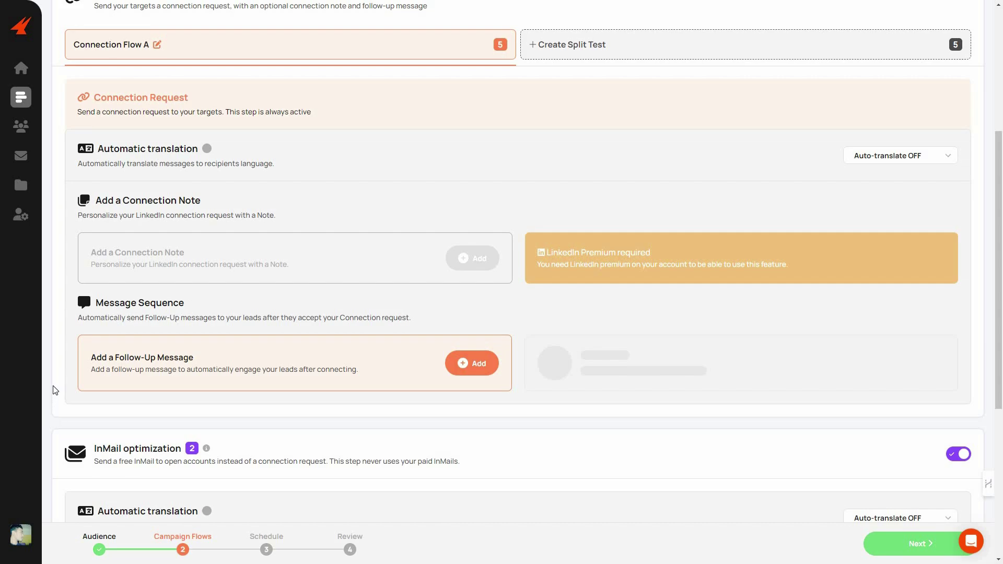
pyautogui.scroll(-1, 135, 261)
pyautogui.scroll(-4, 134, 260)
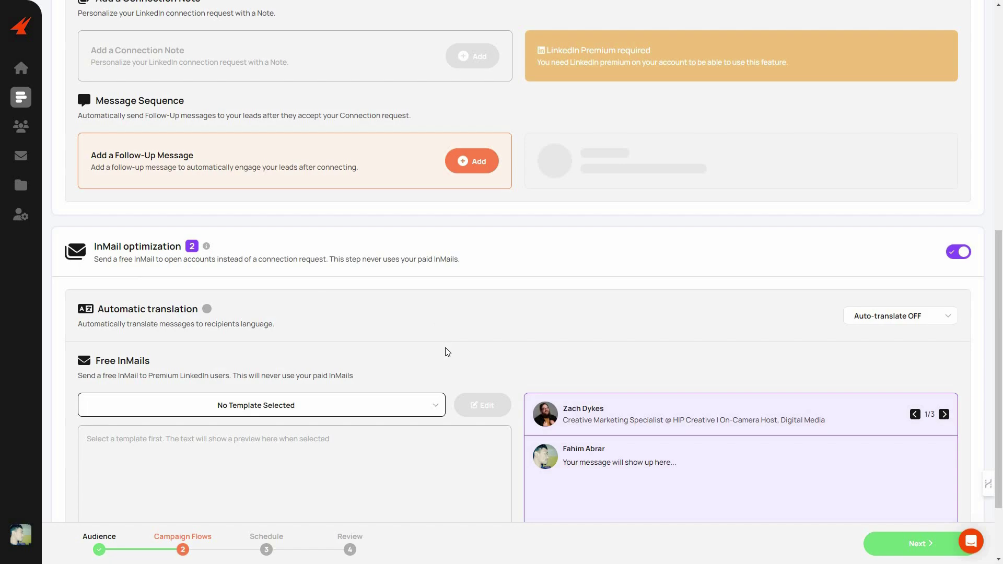
pyautogui.scroll(-2, 447, 352)
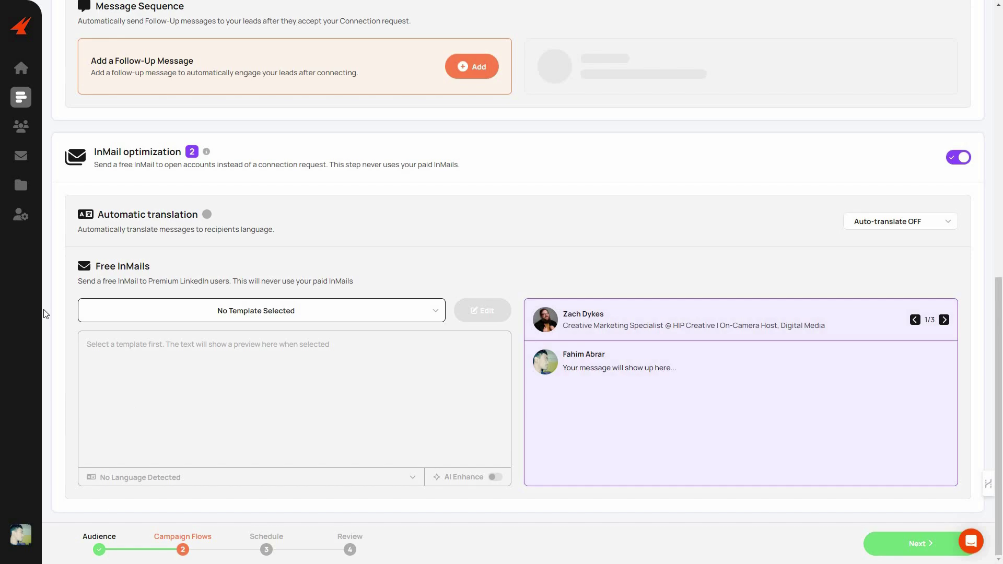
pyautogui.scroll(15, 44, 310)
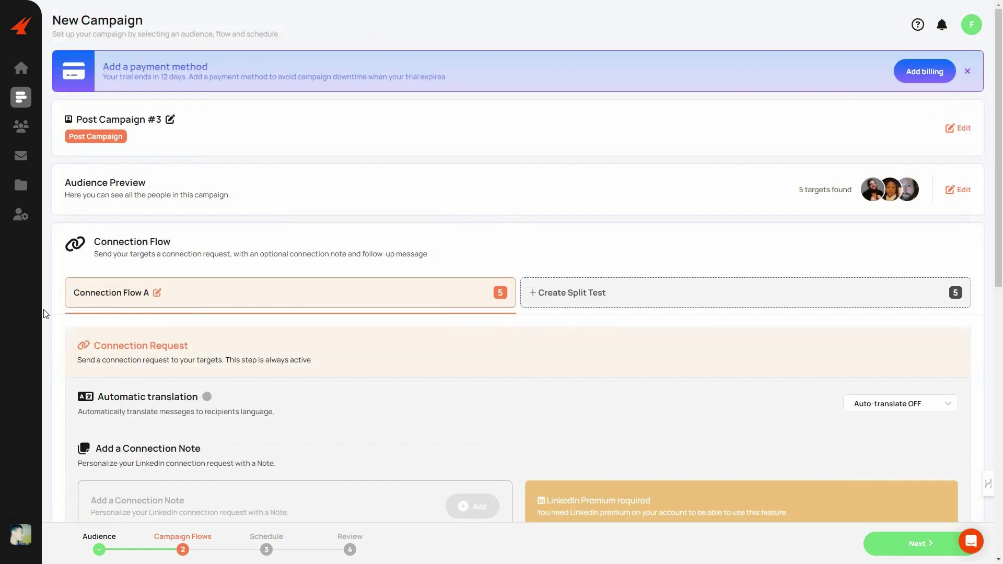
# Return to the campaign list and view the descriptions of the Event, Group and List campaign types for a new campaign
pyautogui.click(21, 97)
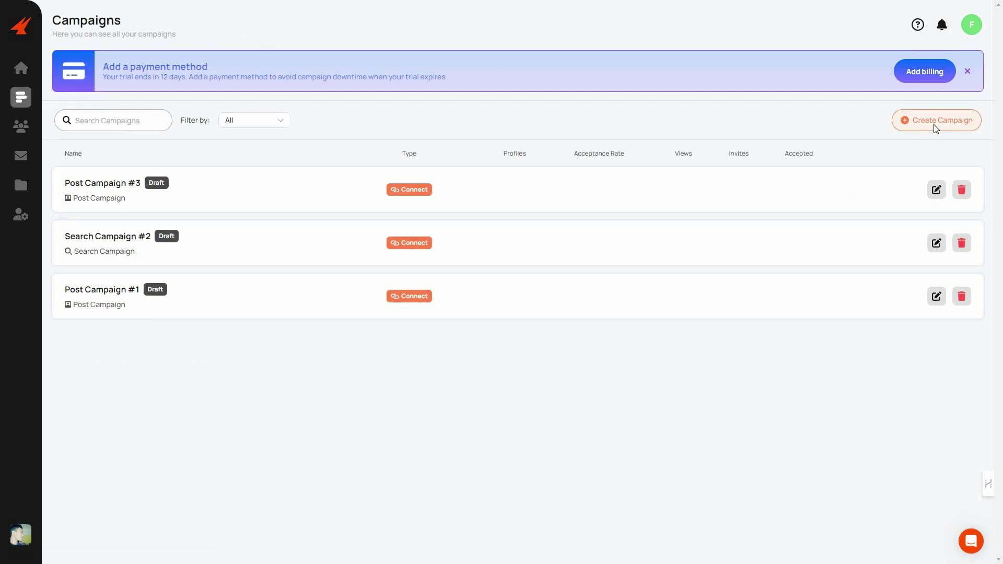
pyautogui.click(935, 126)
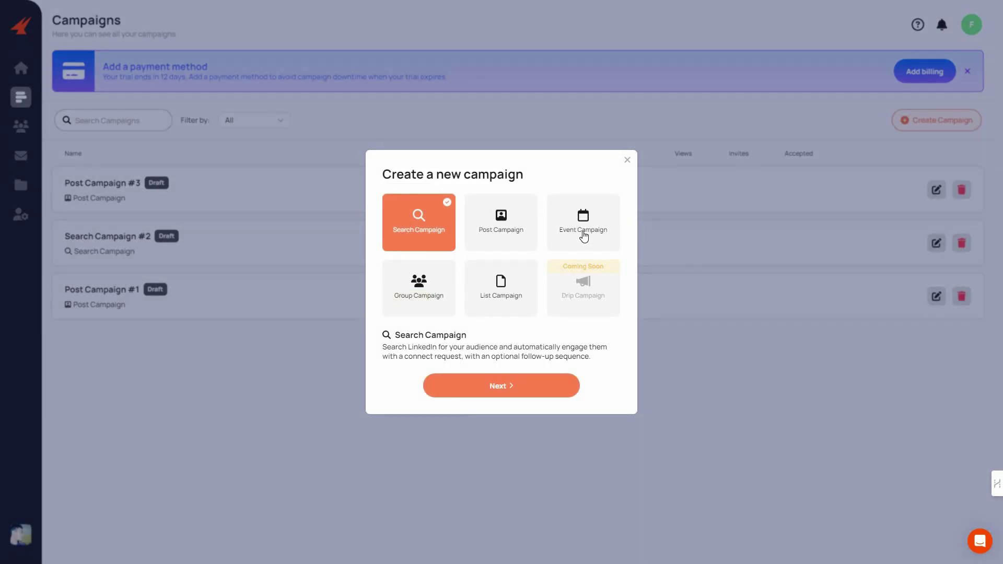
pyautogui.click(584, 235)
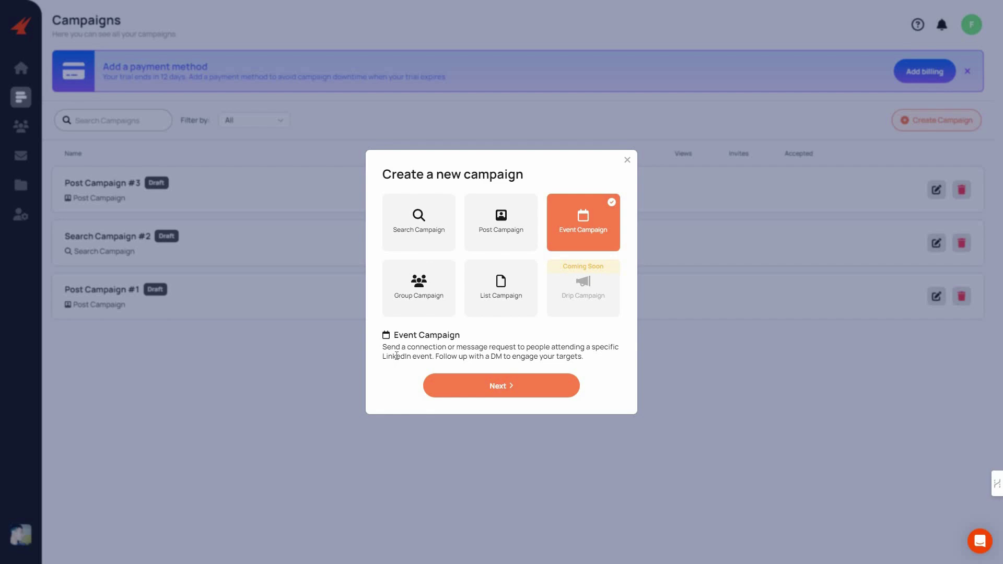
pyautogui.click(429, 301)
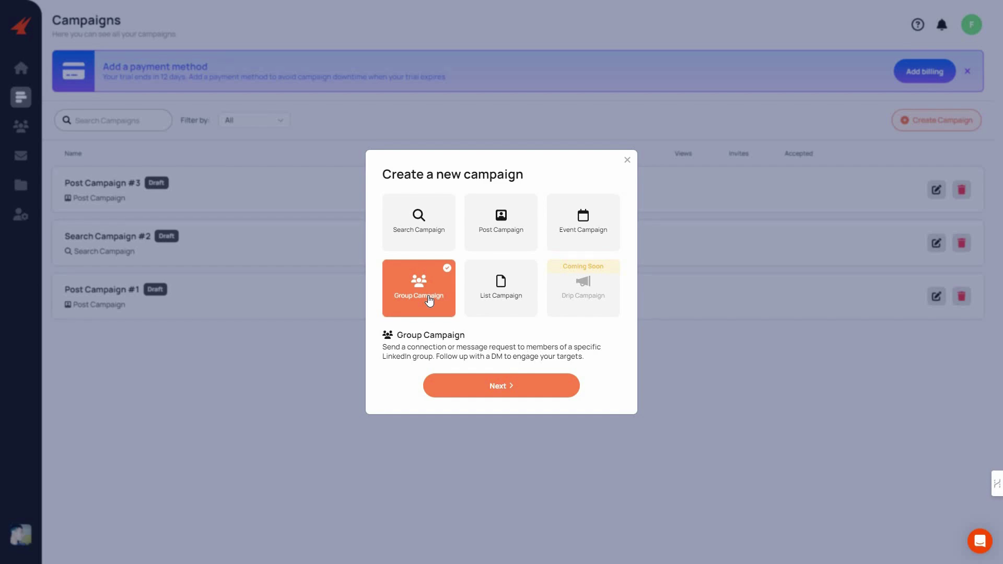
pyautogui.click(494, 294)
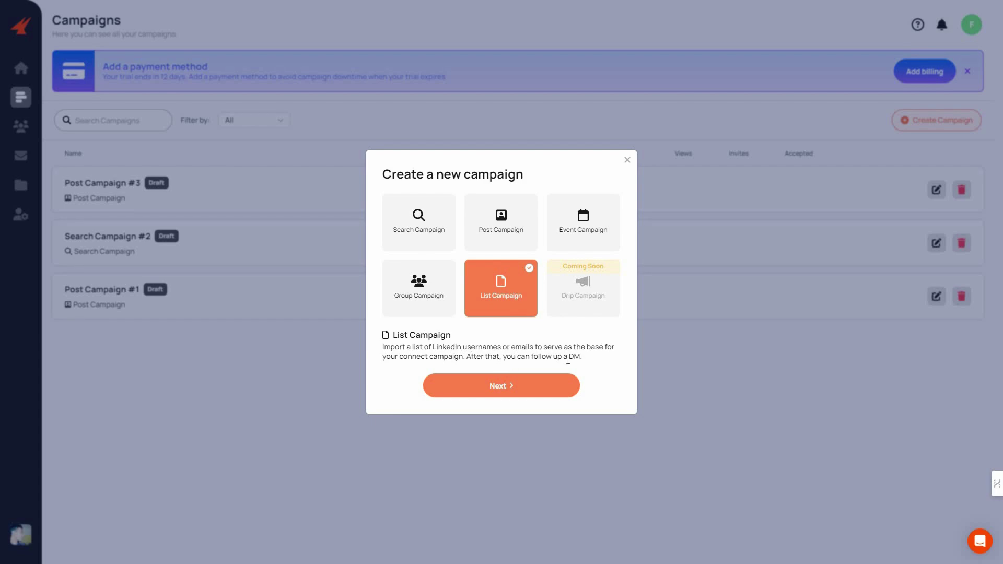
# Create a list campaign with LinkedIn Connect and InMail optimization enabled
pyautogui.click(568, 378)
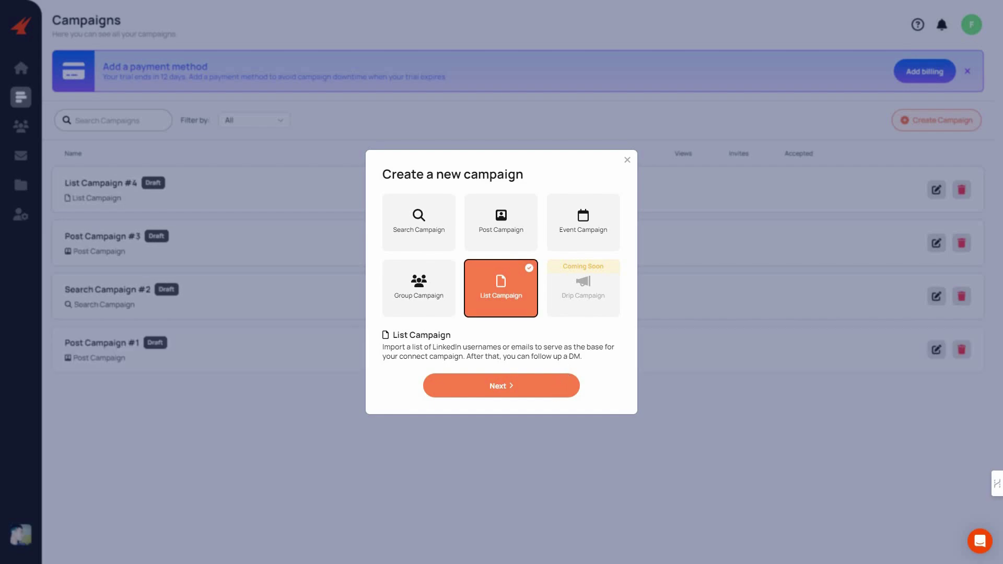
pyautogui.click(526, 390)
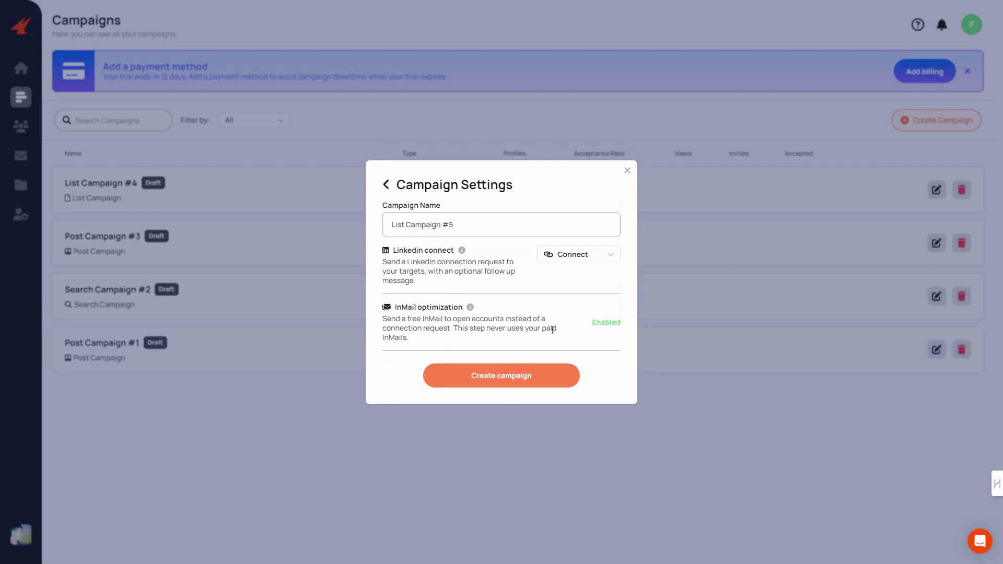
pyautogui.click(547, 376)
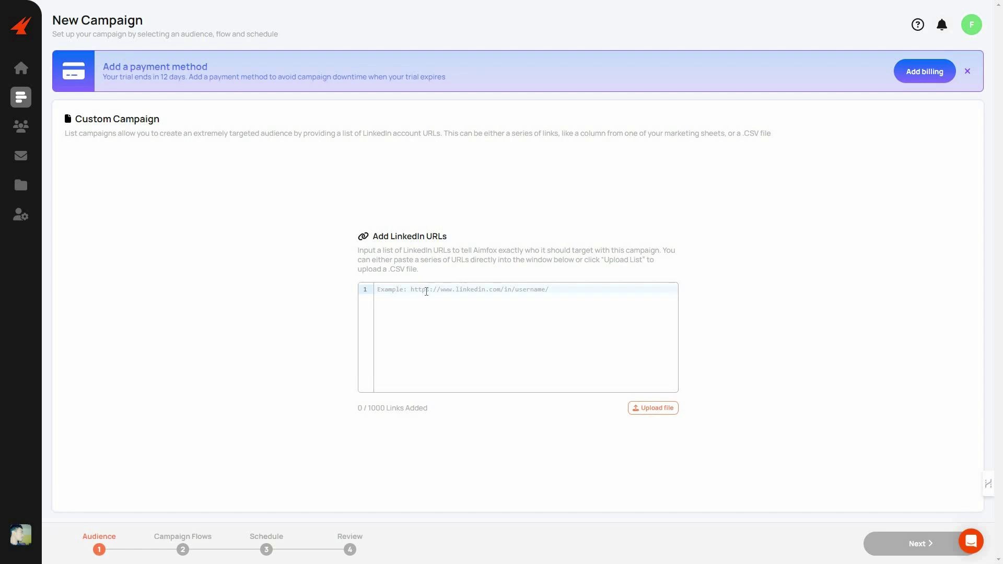
pyautogui.click(437, 291)
pyautogui.write('https://www.linkedin.com/in/meticulousproofreading/')
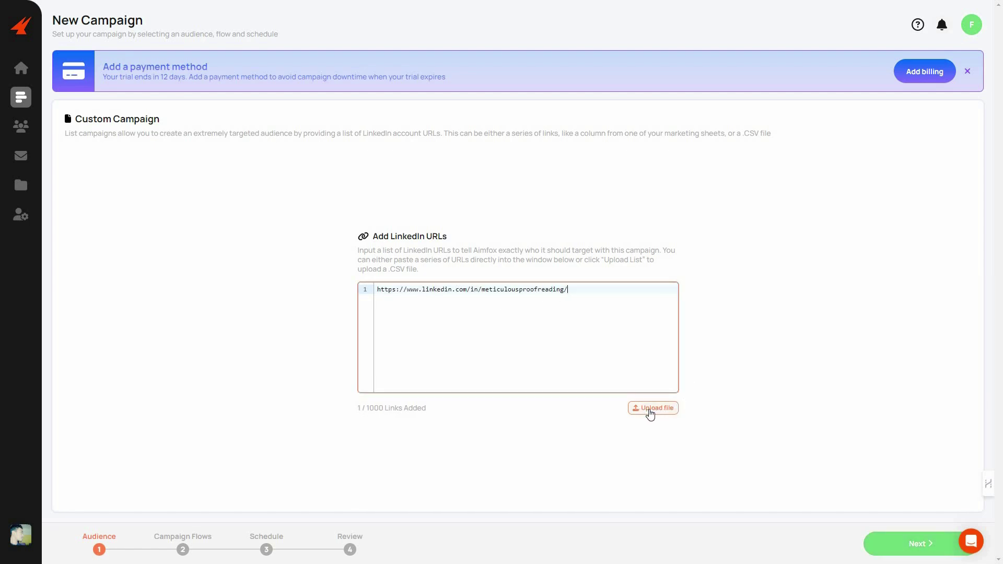
pyautogui.doubleClick(383, 409)
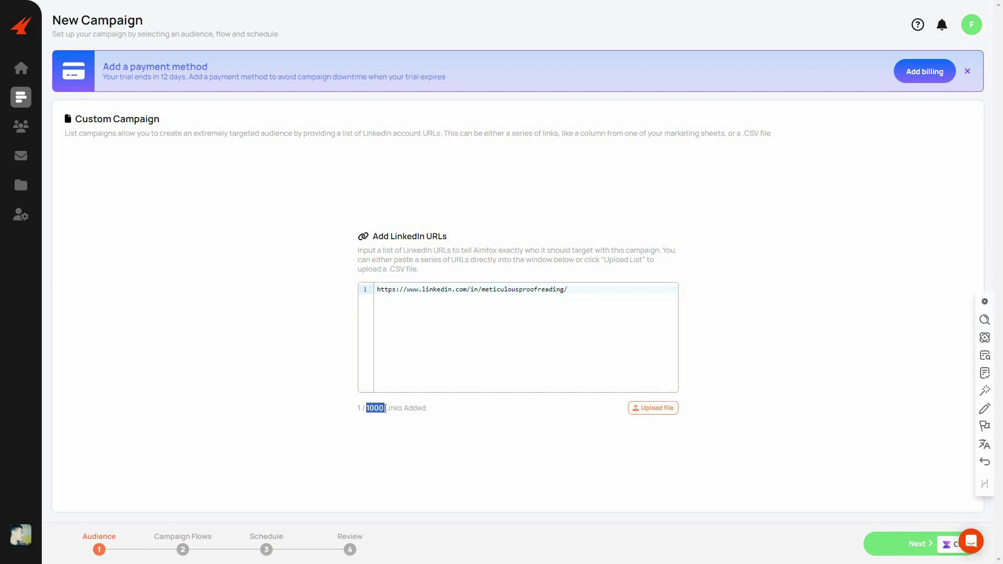
pyautogui.click(905, 548)
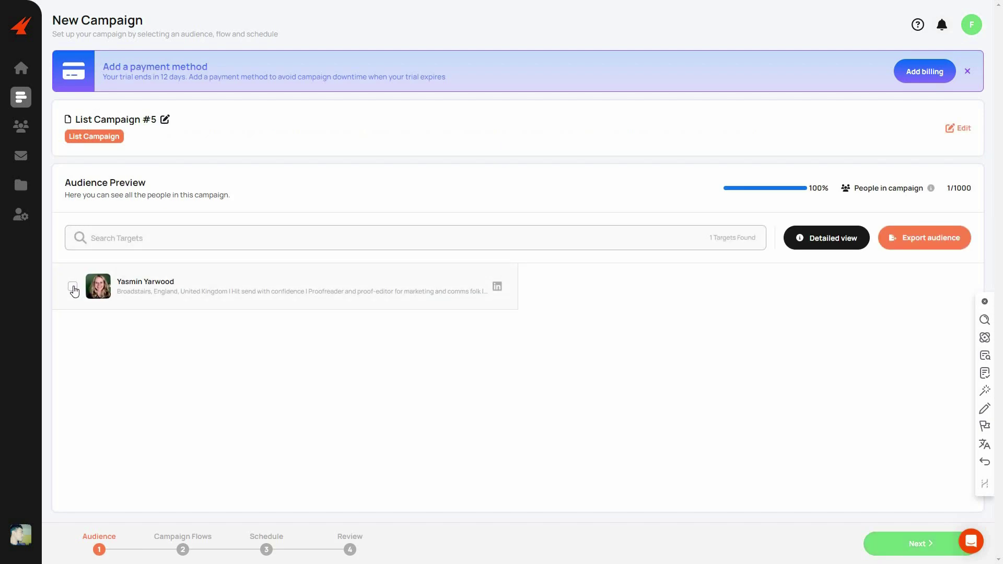
pyautogui.click(74, 289)
# Continue to the list campaign's flows and examine the connection request, follow-up message and InMail optimization sections
pyautogui.click(909, 549)
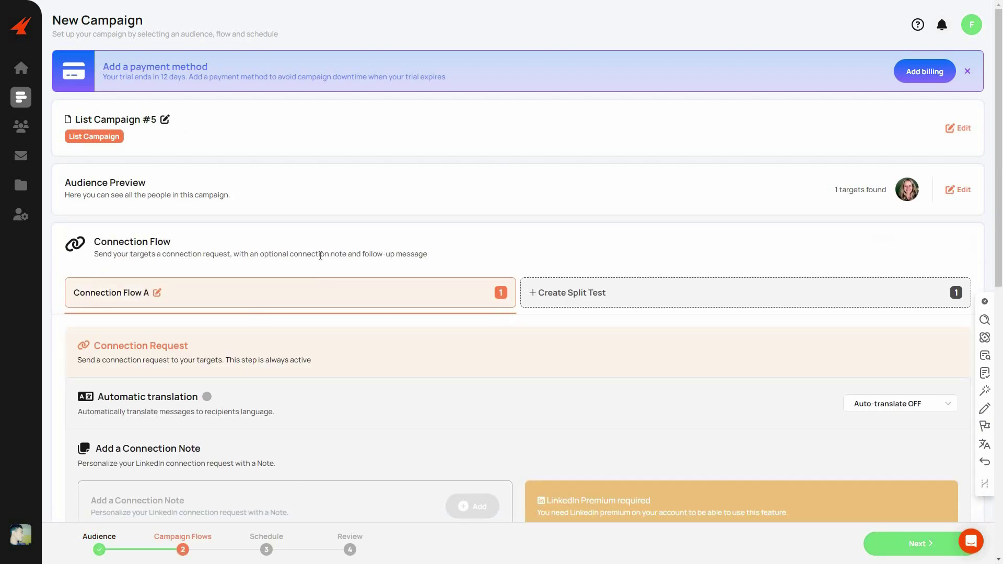
pyautogui.scroll(-2, 246, 184)
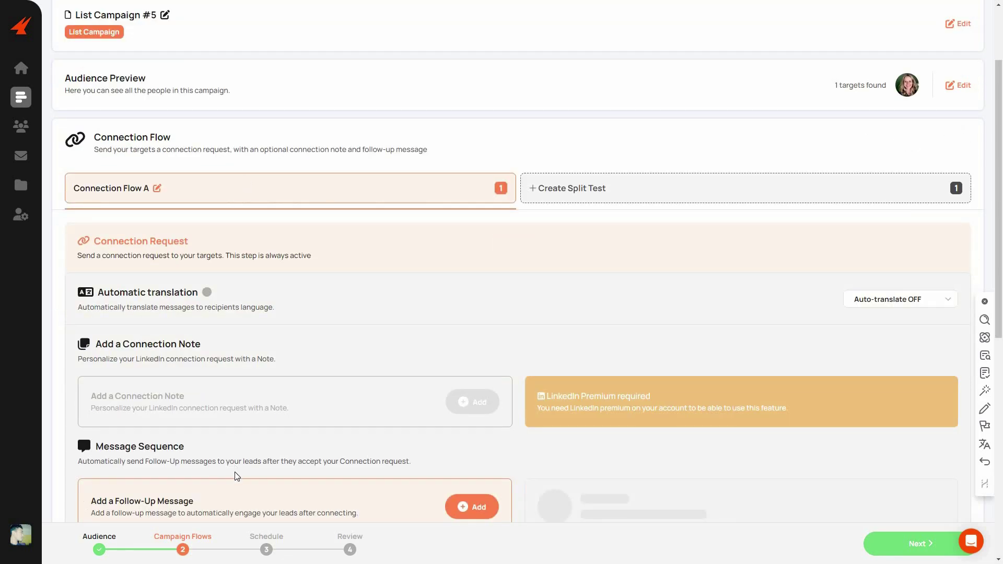
pyautogui.scroll(-3, 233, 482)
pyautogui.scroll(2, 224, 484)
pyautogui.scroll(-1, 109, 445)
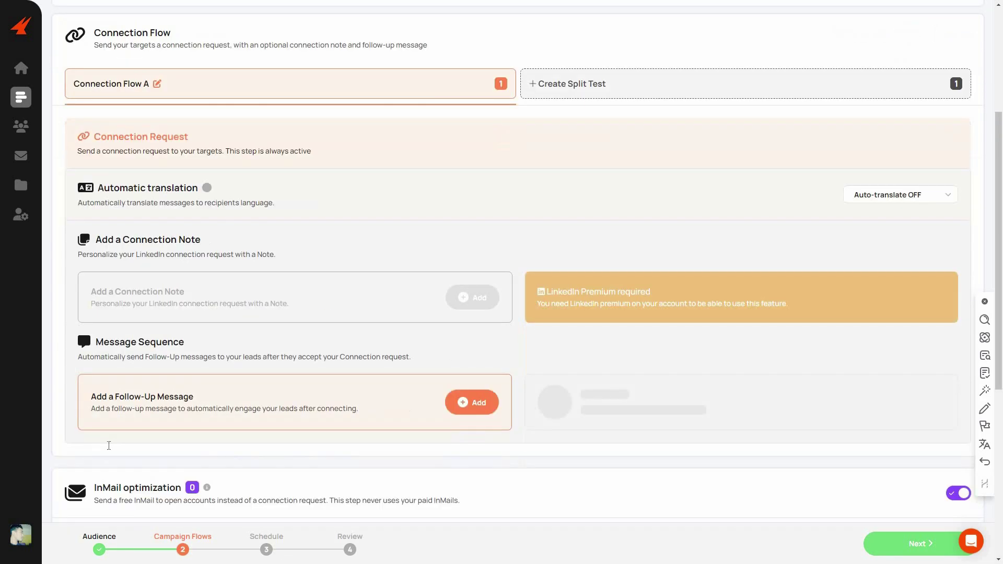
pyautogui.scroll(-1, 437, 425)
pyautogui.scroll(-5, 484, 309)
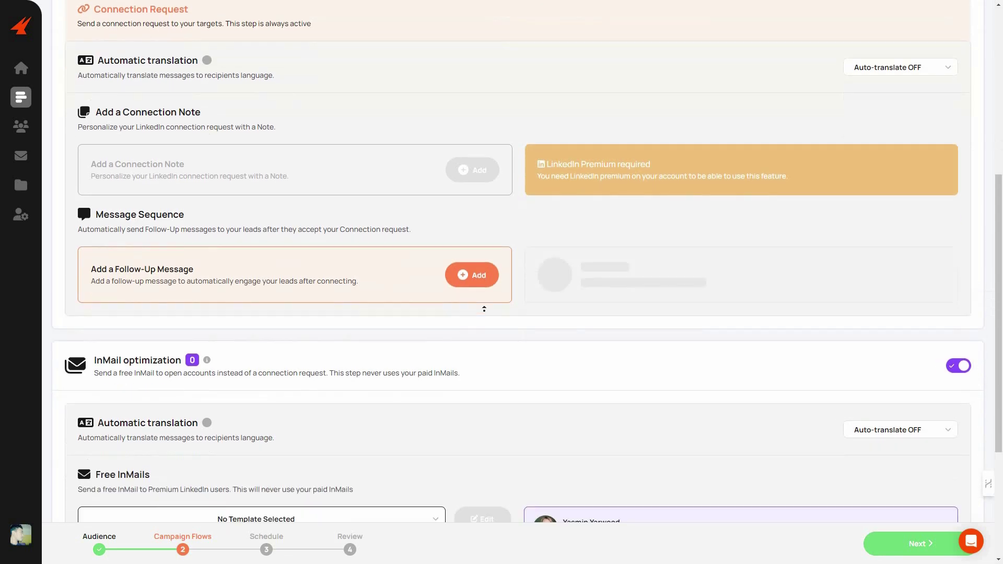
pyautogui.scroll(10, 487, 314)
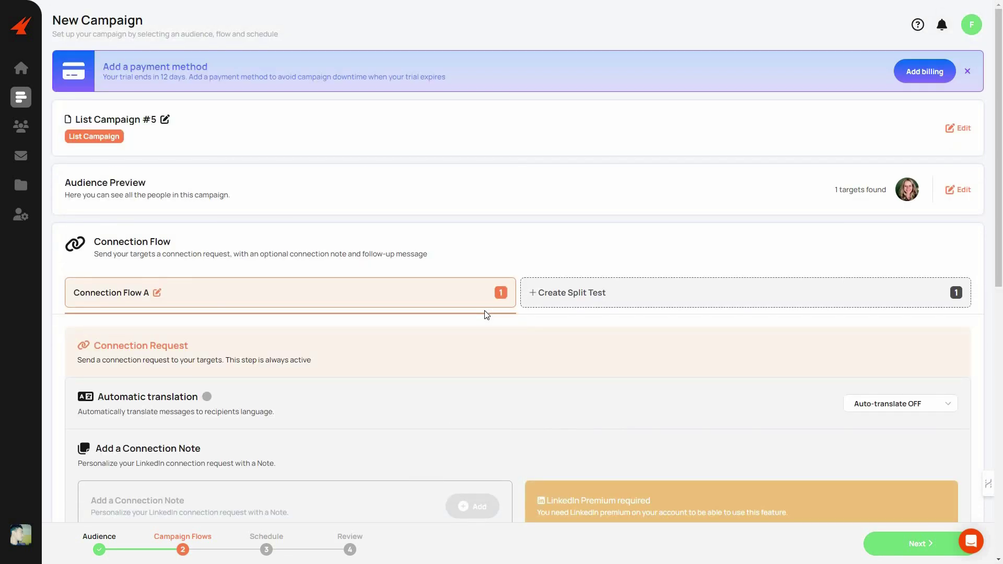
# Review the filter categories available for leads and view the Inbox
pyautogui.click(20, 135)
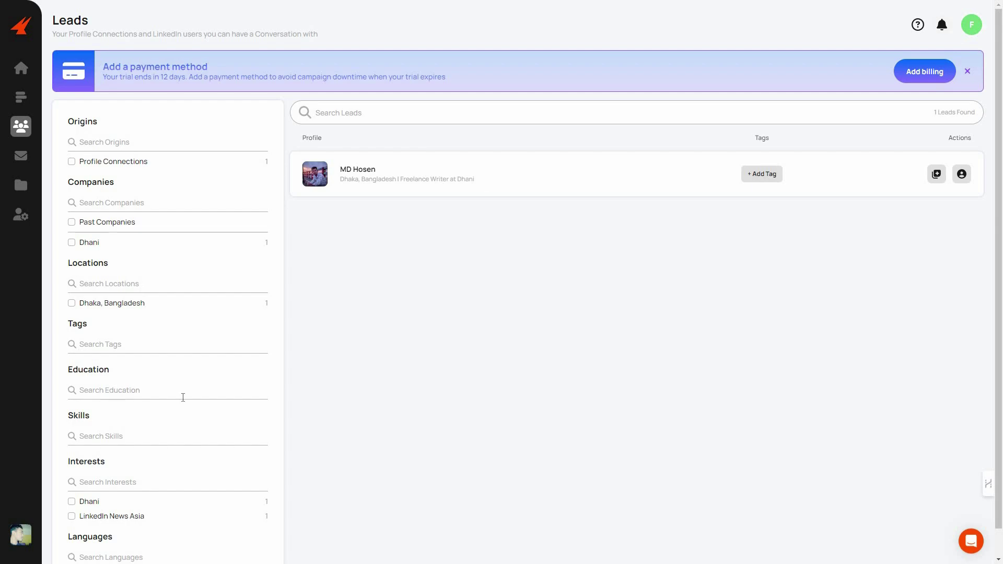
pyautogui.scroll(-1, 195, 312)
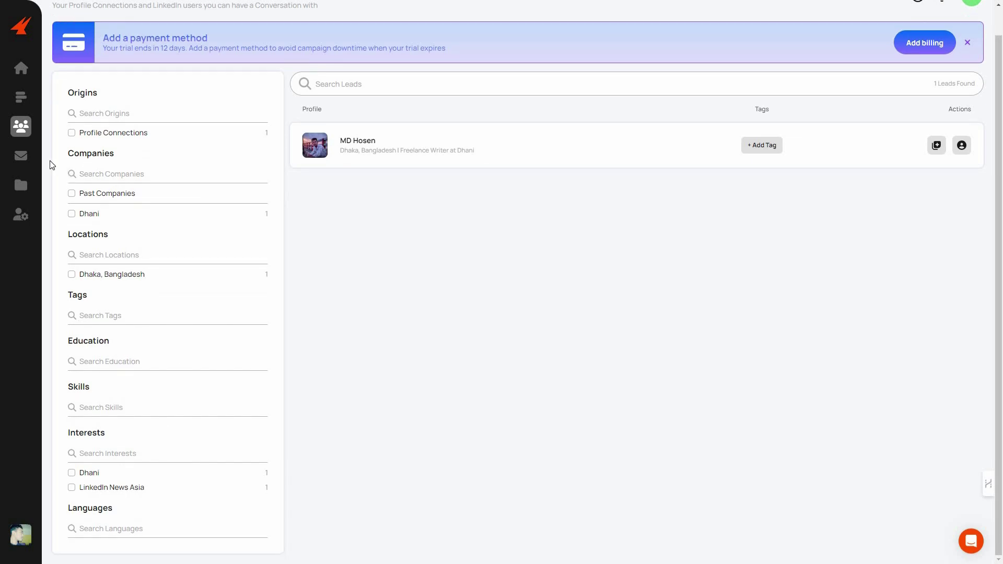
pyautogui.click(21, 156)
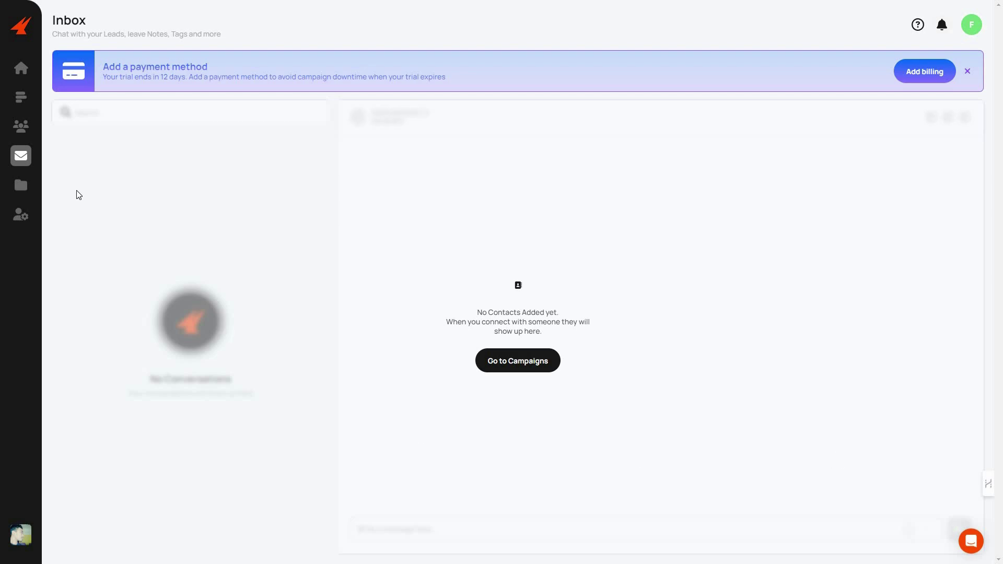
# View the Templates area and the template types offered for a new template, without creating one
pyautogui.click(21, 186)
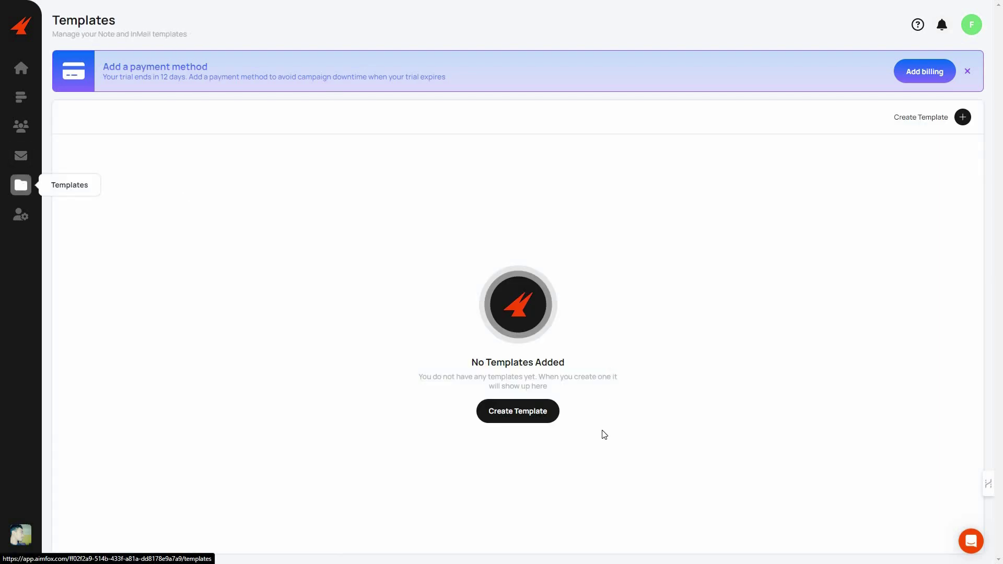
pyautogui.click(518, 411)
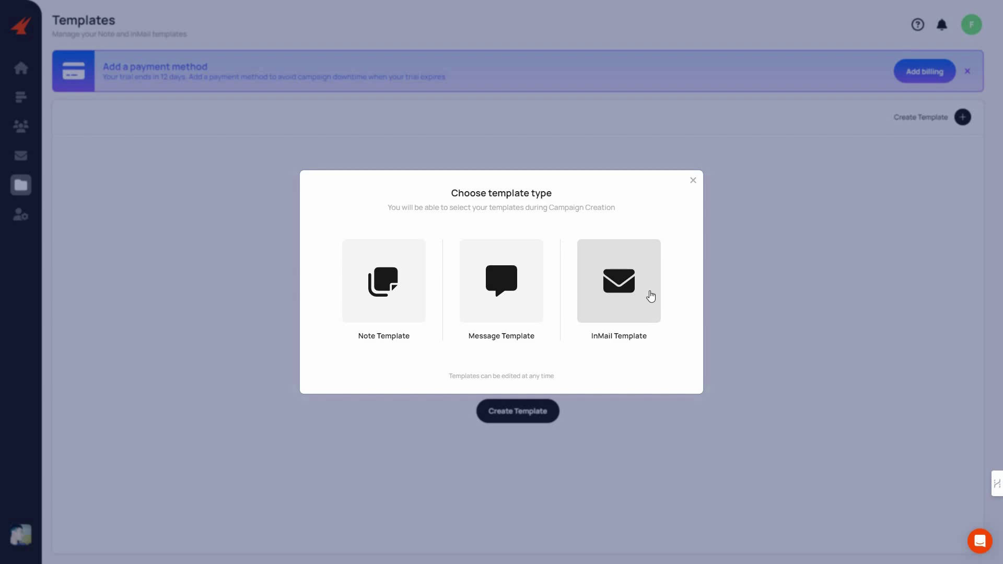
pyautogui.click(300, 284)
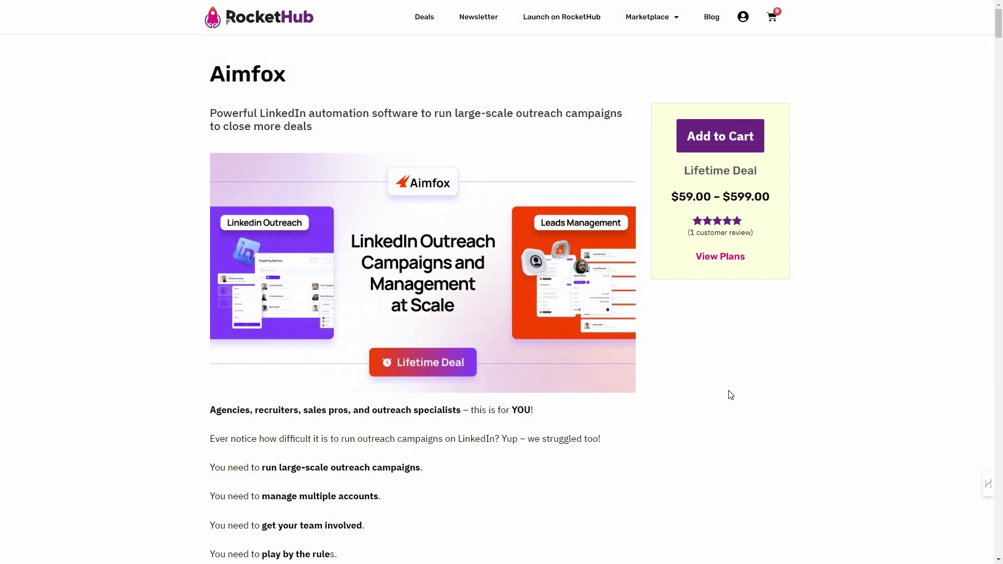
# Examine the features and pricing tiers of the Aimfox lifetime deal on its RocketHub page
pyautogui.scroll(-3, 731, 395)
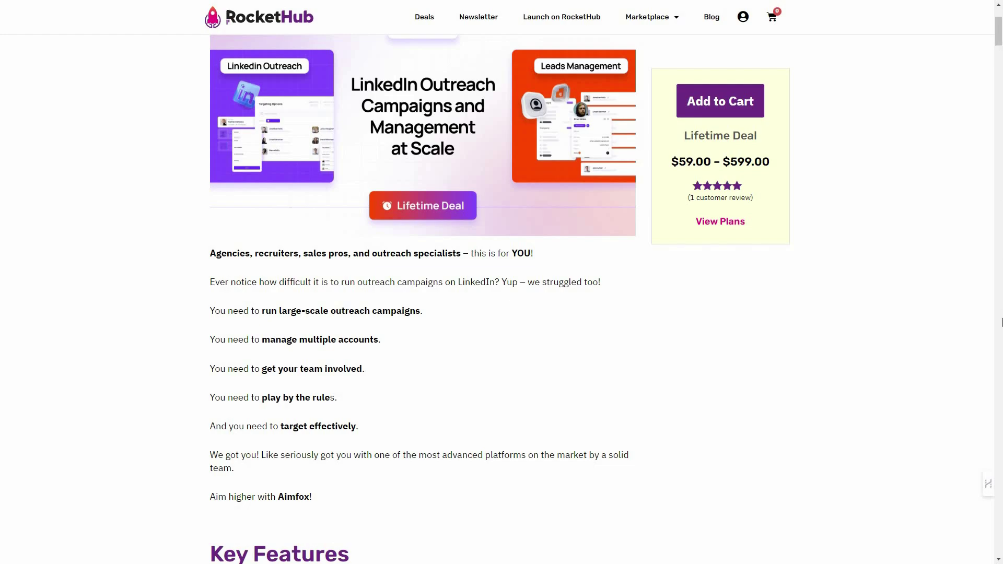
pyautogui.click(999, 322)
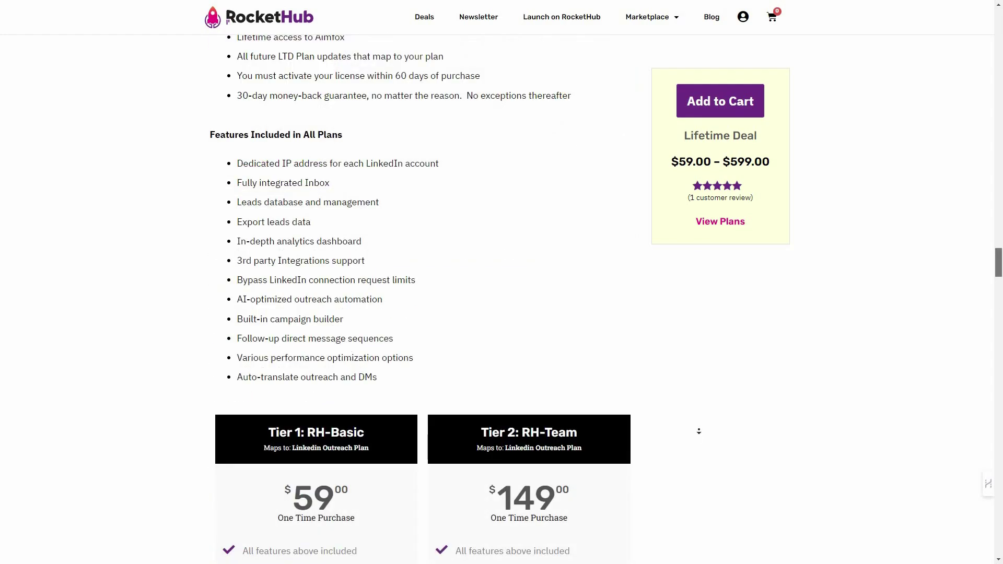
pyautogui.scroll(-5, 699, 438)
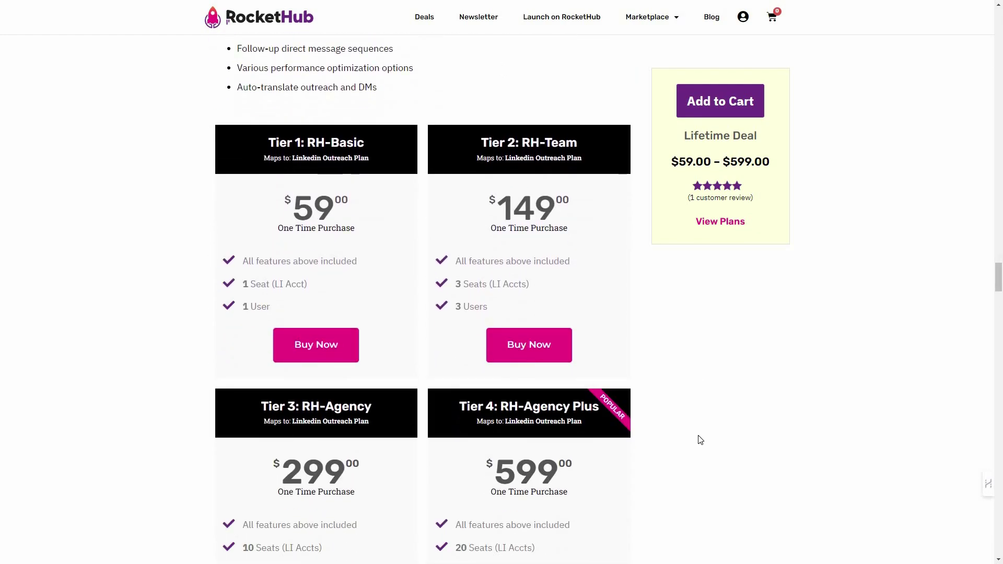
pyautogui.scroll(-1, 701, 440)
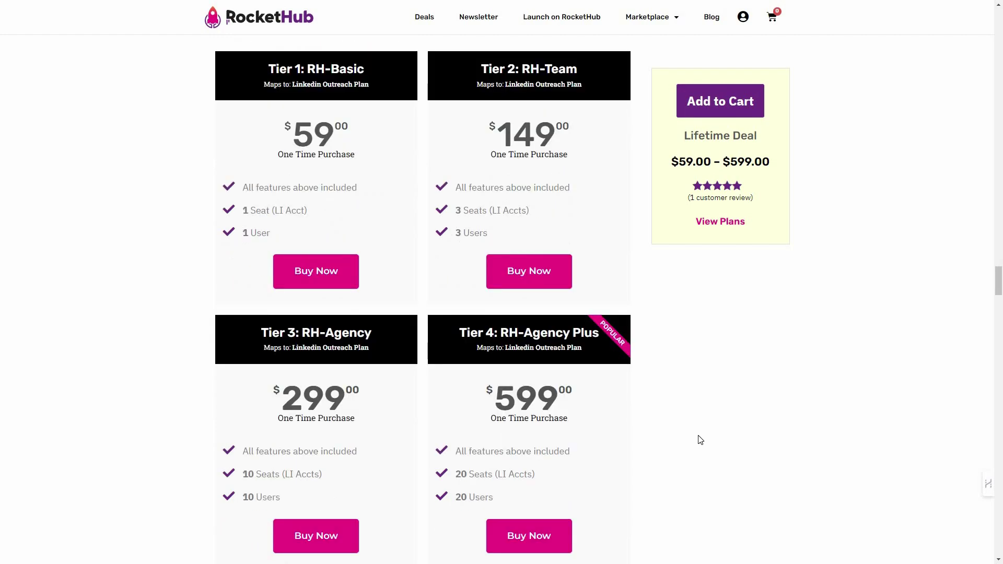